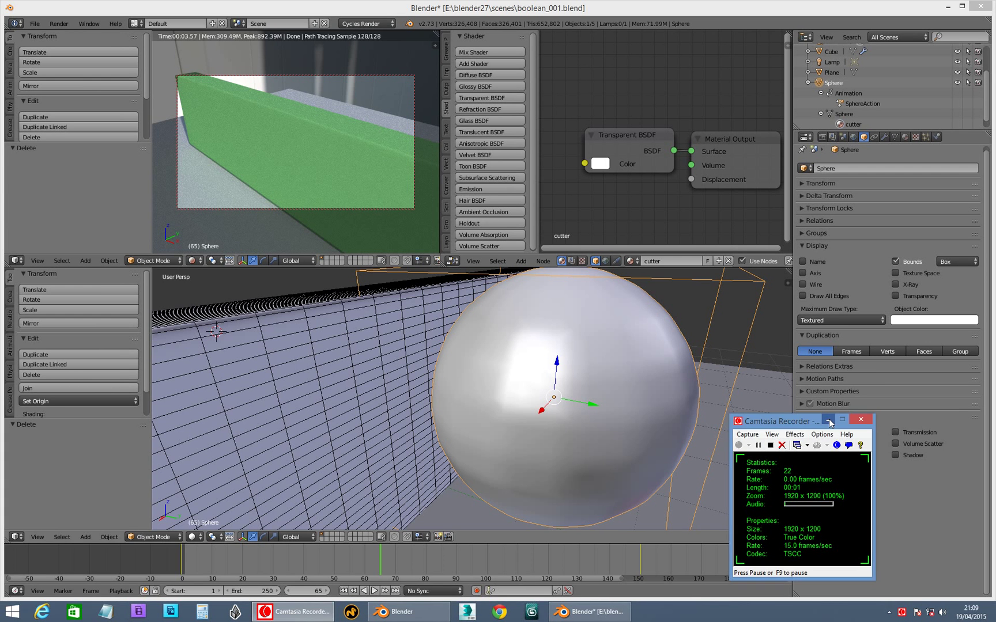
# Step: Give the sphere cutter Wire and Transparency display, toggling Draw All Edges on then off
pyautogui.click(828, 421)
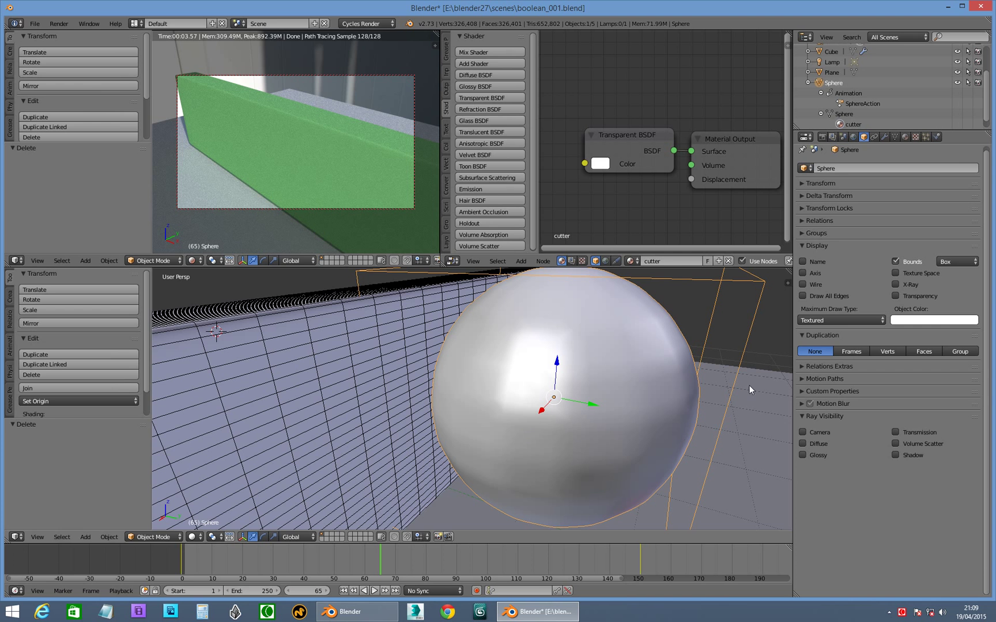
pyautogui.click(803, 295)
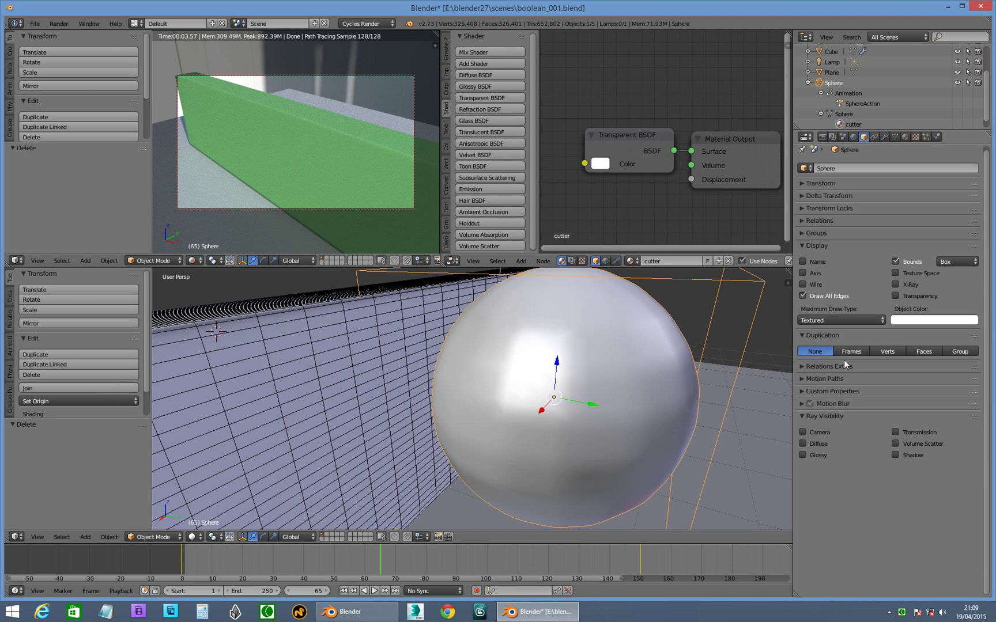
pyautogui.click(803, 284)
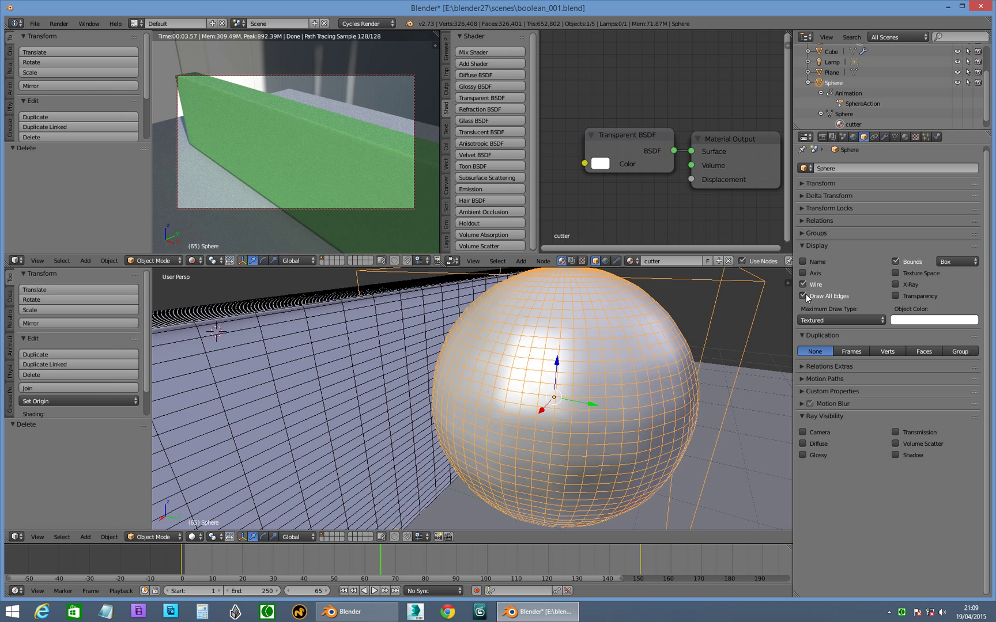
pyautogui.click(804, 296)
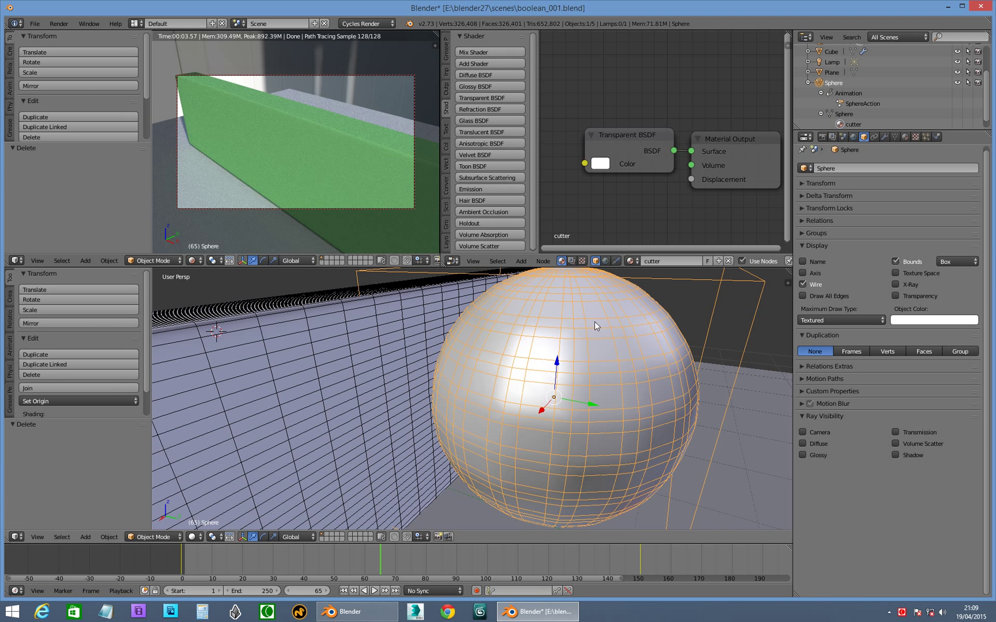
pyautogui.click(896, 296)
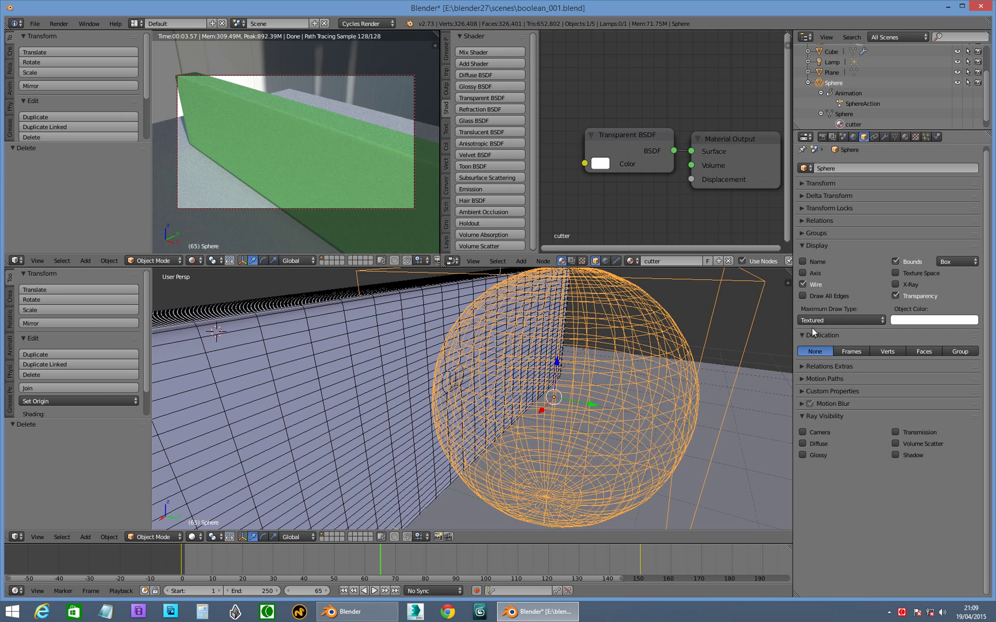
# Step: Turn off the sphere's Wire display and step the animation from frame 65 to frame 76
pyautogui.click(802, 284)
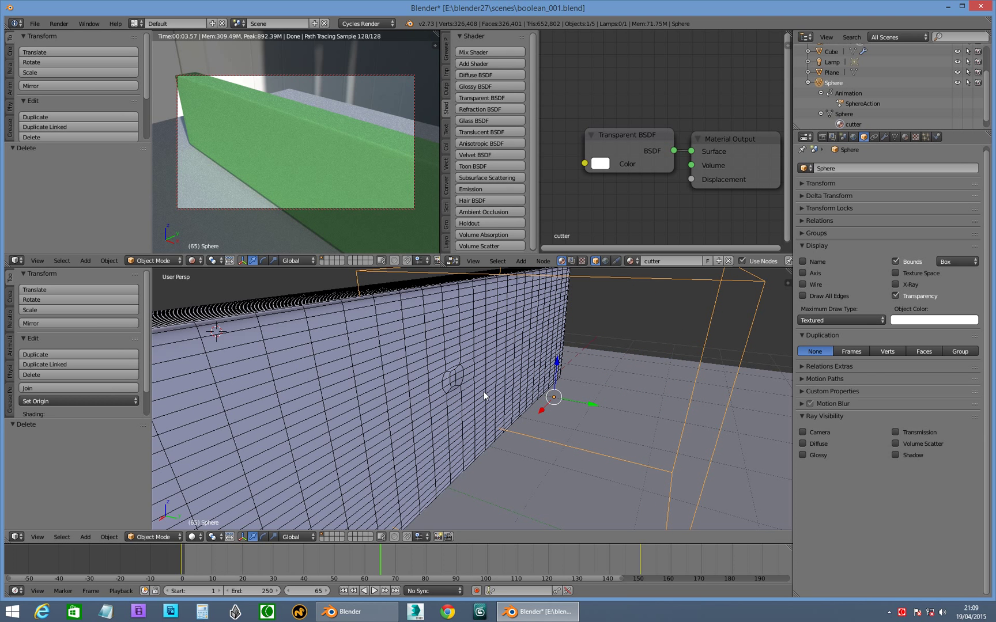
pyautogui.press('Right')
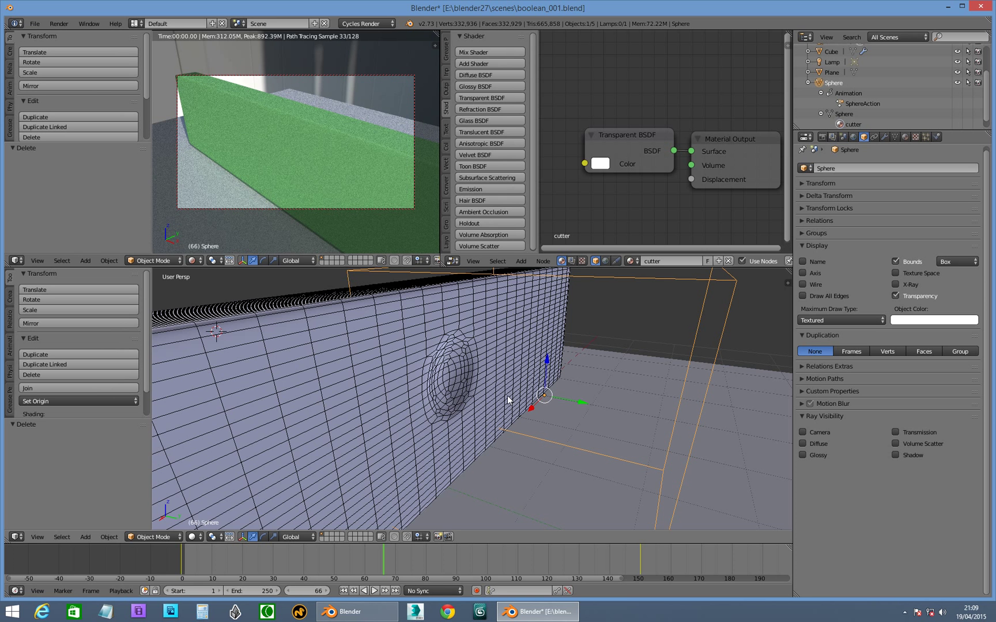
pyautogui.press('Right')
pyautogui.press('Right')
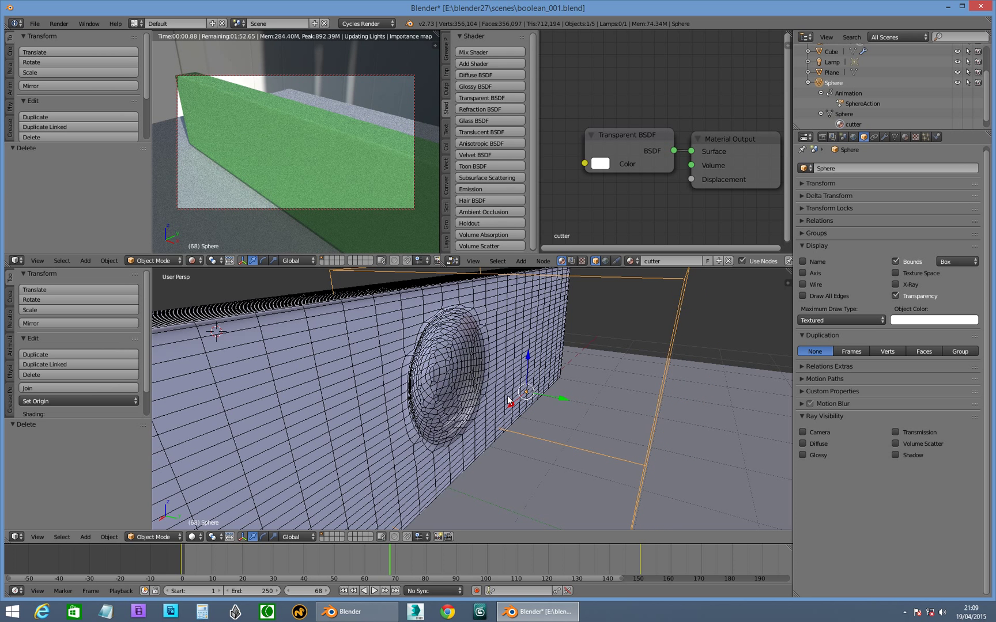
pyautogui.press('Right')
pyautogui.press('Right')
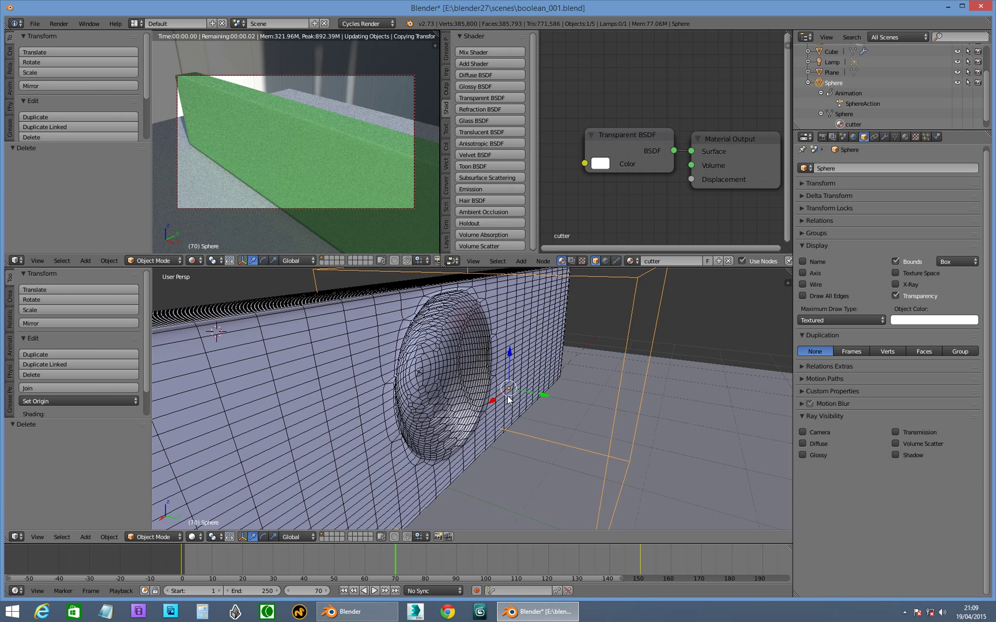
pyautogui.press('Right')
pyautogui.press('Right')
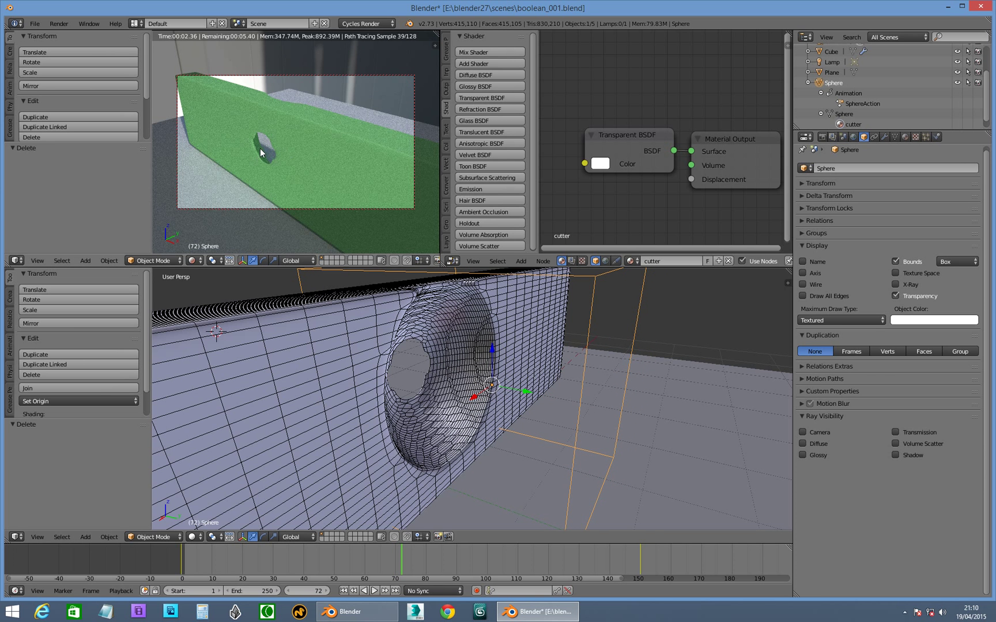
pyautogui.press('Right')
pyautogui.press('Right')
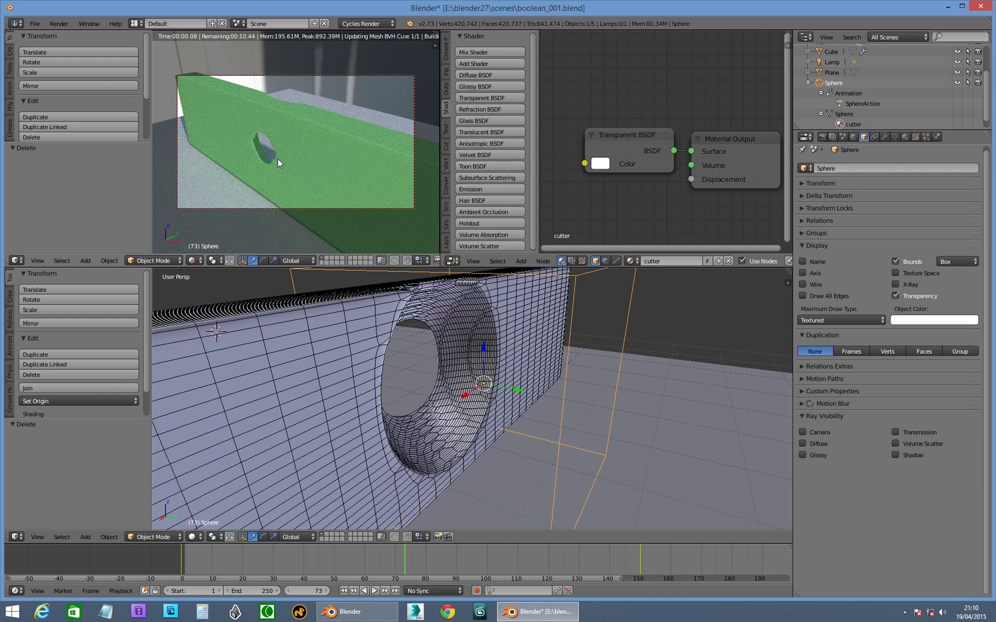
pyautogui.press('Right')
pyautogui.press('Right')
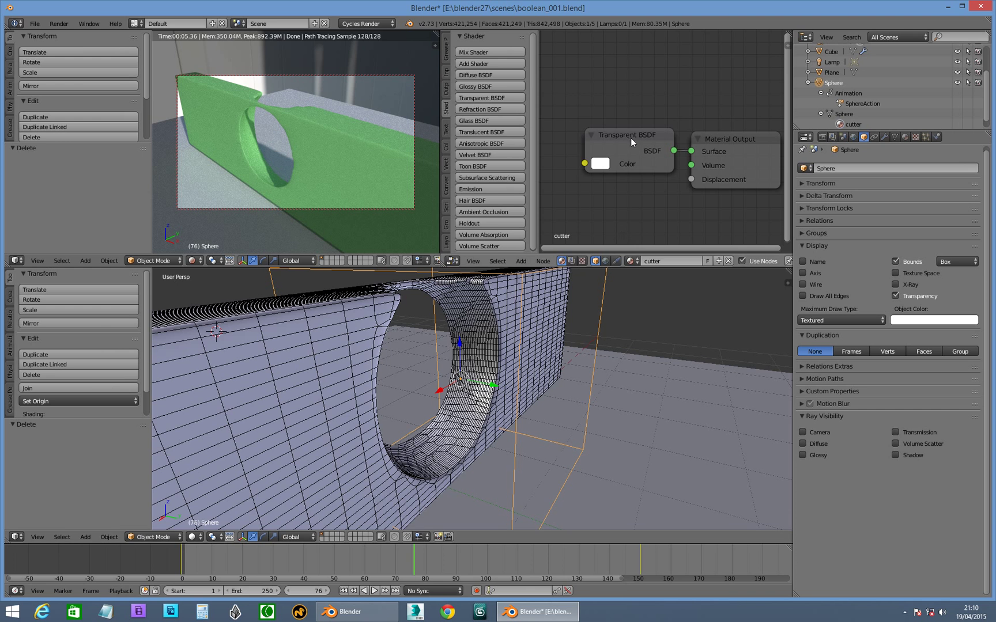
# Step: Move the Transparent BSDF and Material Output nodes up, toggling Camera ray visibility on and off
pyautogui.moveTo(627, 136); pyautogui.dragTo(603, 122)
pyautogui.moveTo(713, 138); pyautogui.dragTo(702, 140)
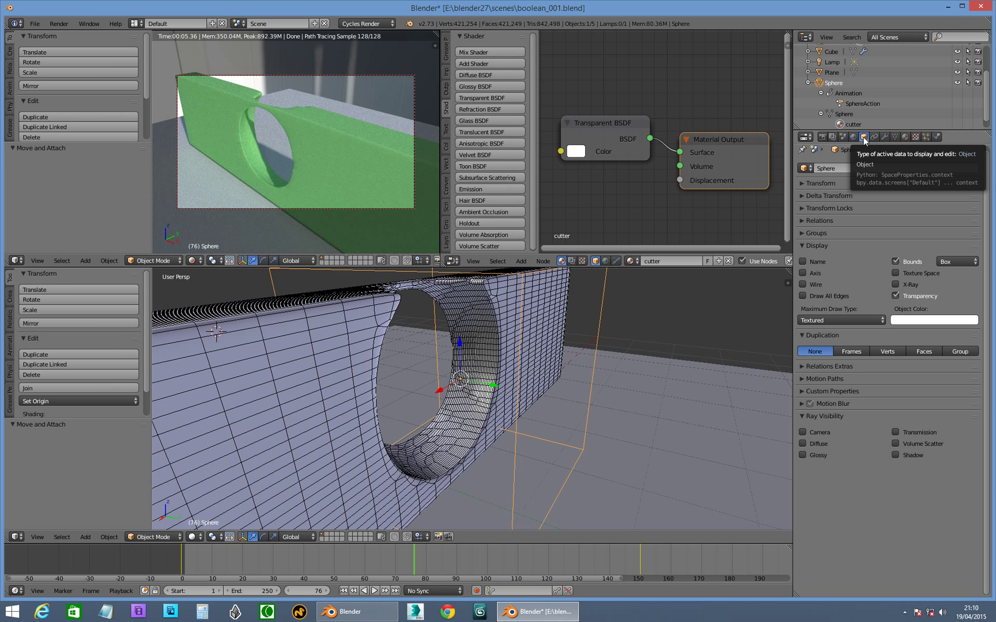
pyautogui.click(802, 432)
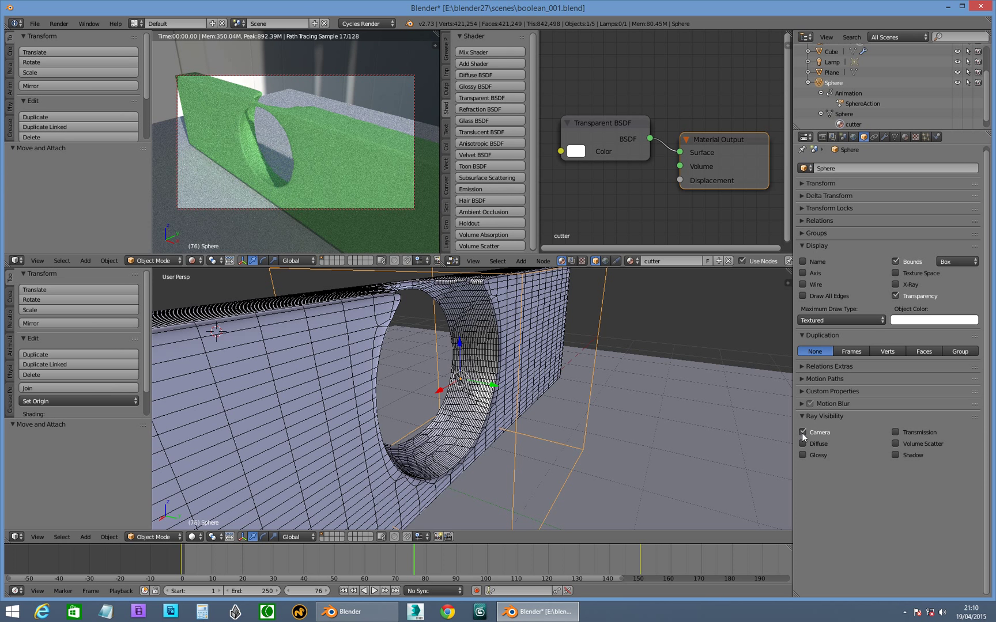
pyautogui.click(808, 434)
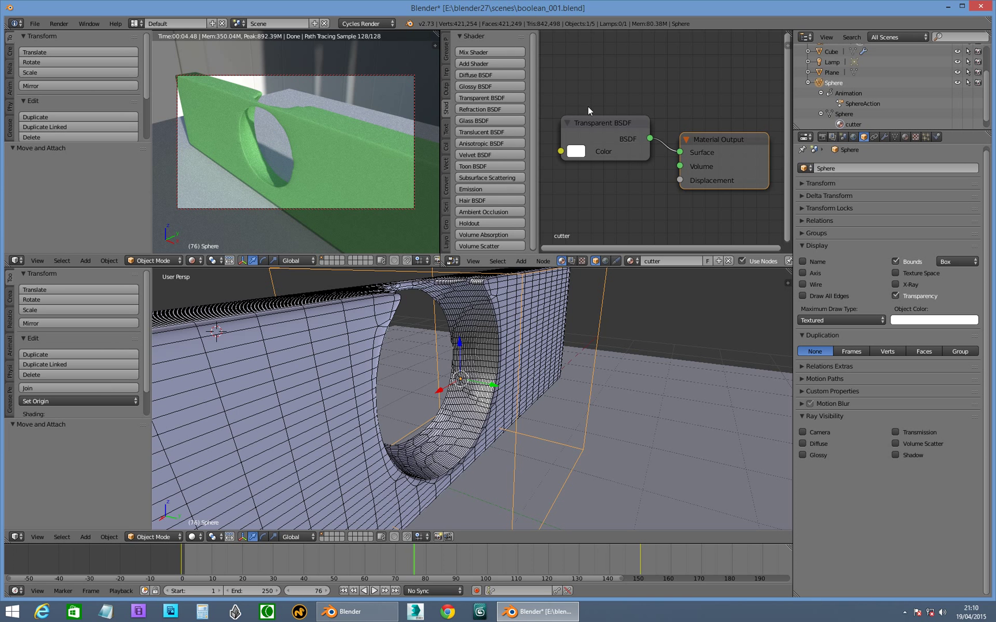
pyautogui.moveTo(619, 136); pyautogui.dragTo(629, 102)
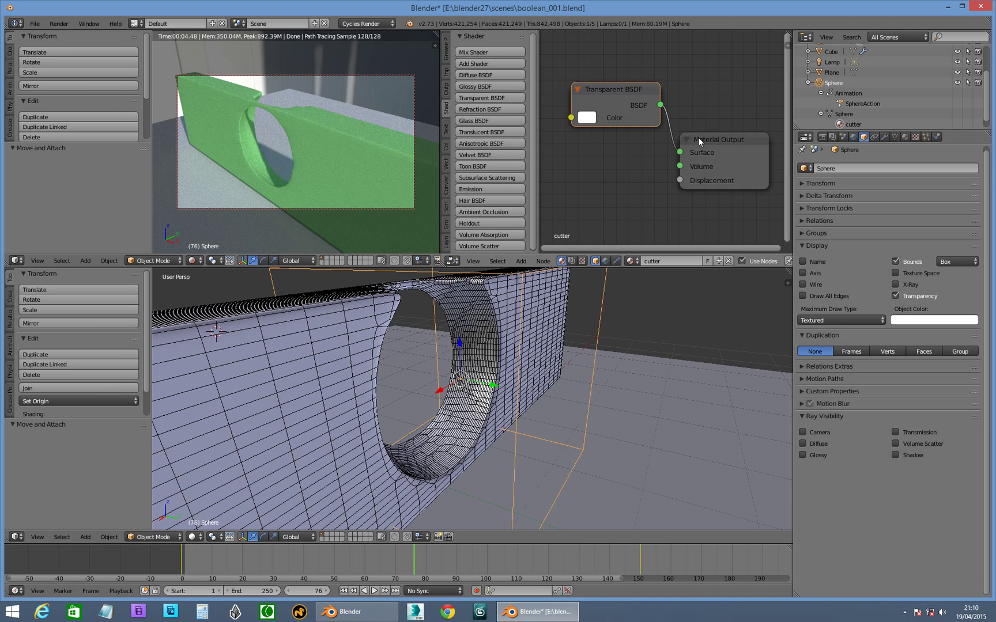
pyautogui.moveTo(698, 140); pyautogui.dragTo(709, 108)
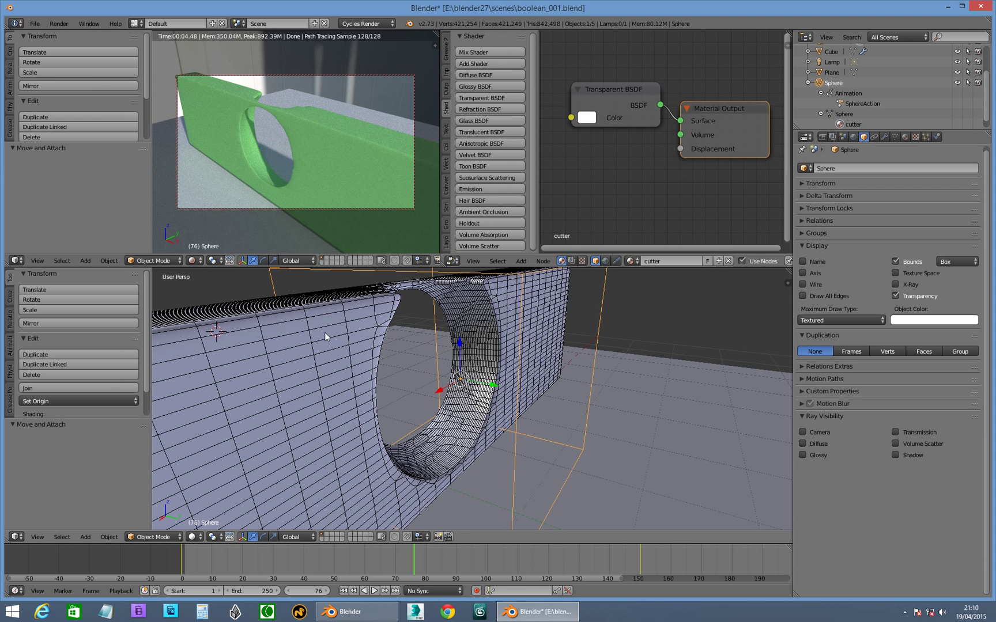
# Step: Select the wall and collapse its Subsurf and Remesh modifier panels
pyautogui.rightClick(306, 373)
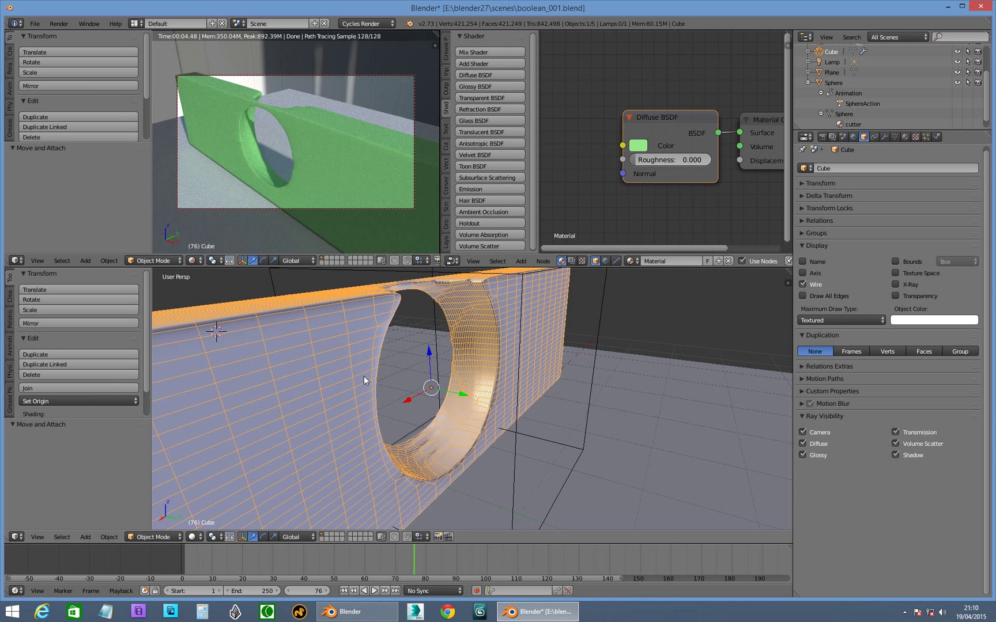
pyautogui.click(883, 137)
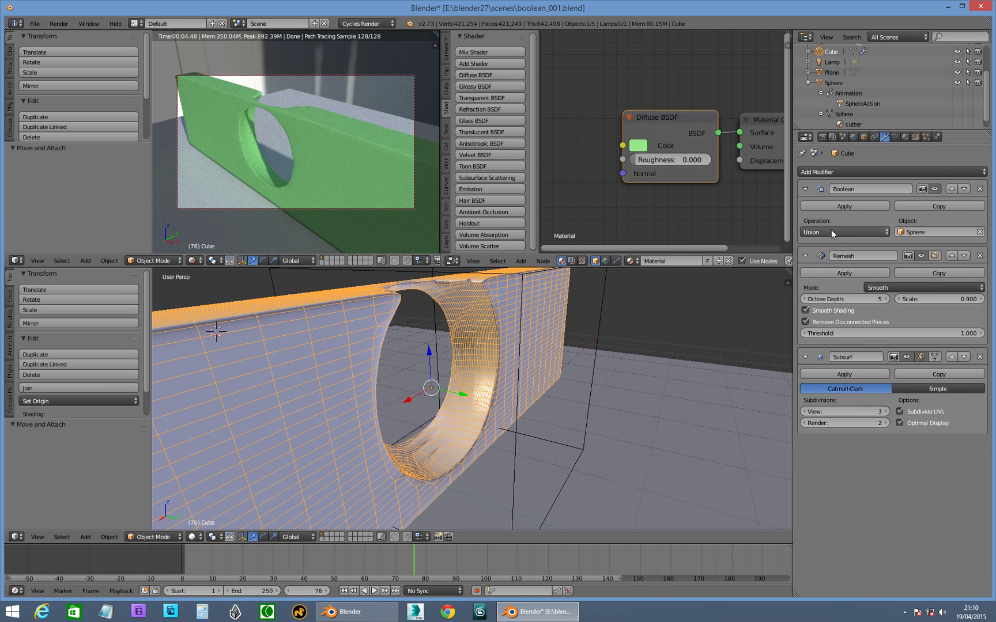
pyautogui.click(806, 357)
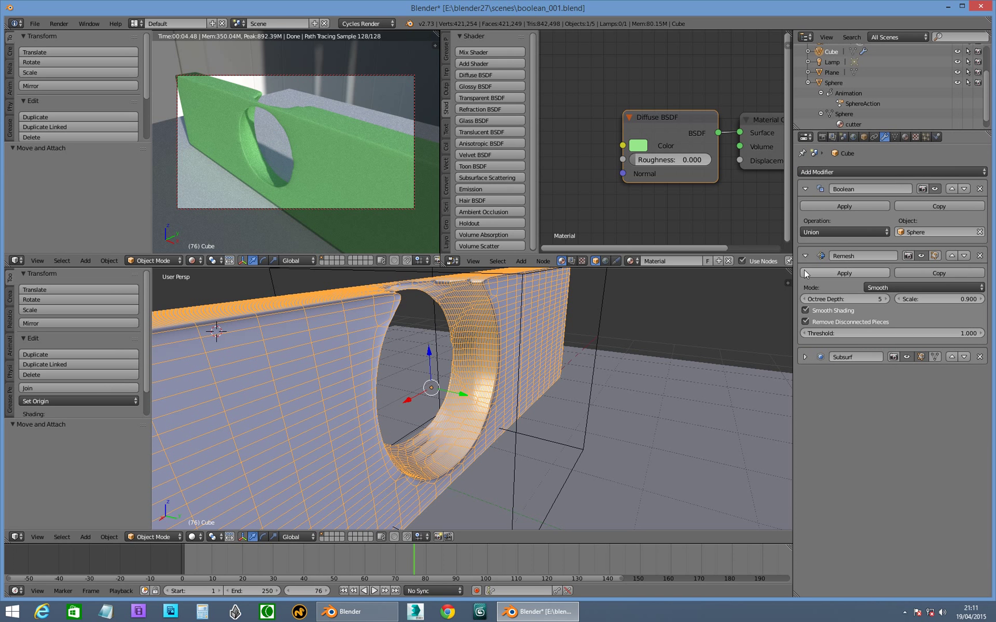
pyautogui.click(804, 255)
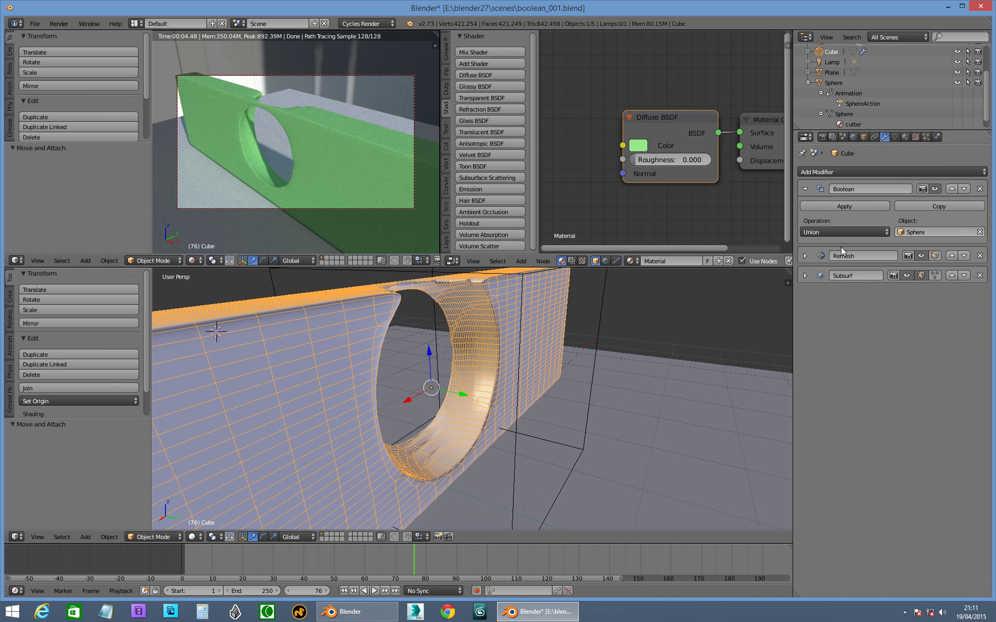
# Step: Set the Boolean object to Sphere, try Intersect, then return the operation to Union
pyautogui.click(920, 230)
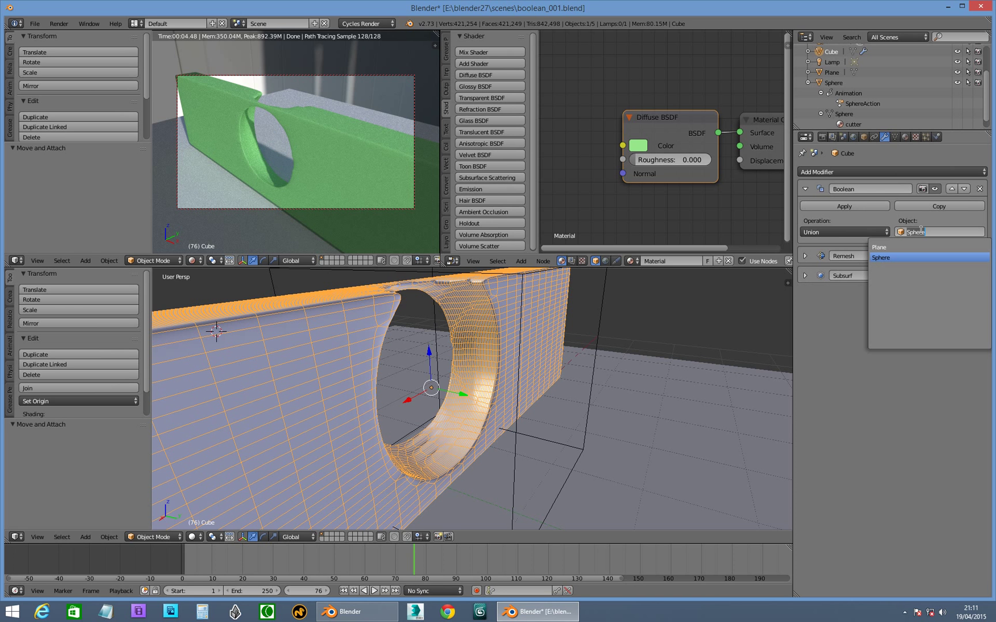
pyautogui.press('Return')
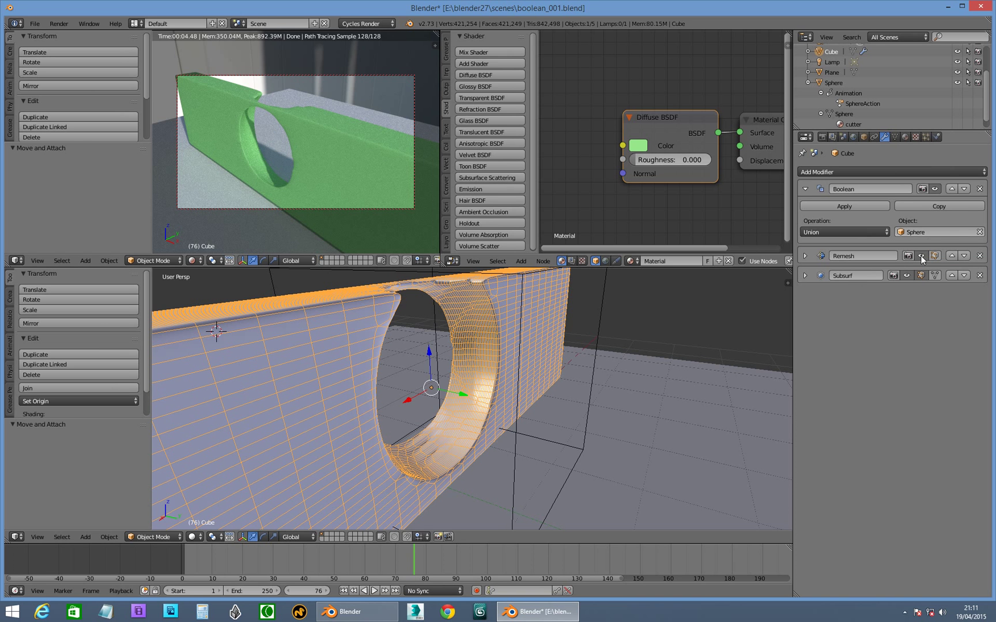
pyautogui.click(839, 231)
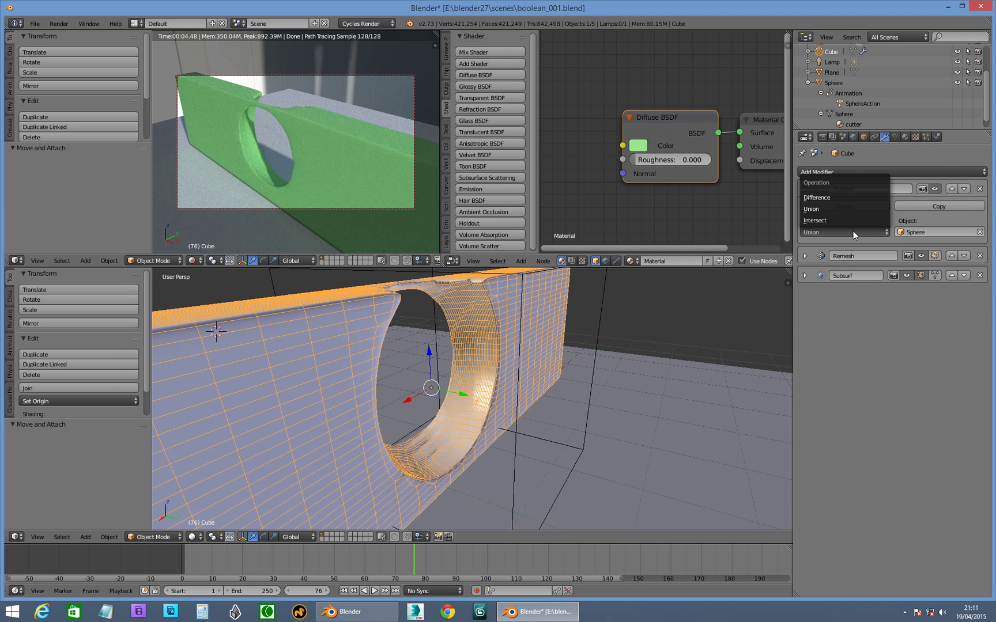
pyautogui.click(876, 220)
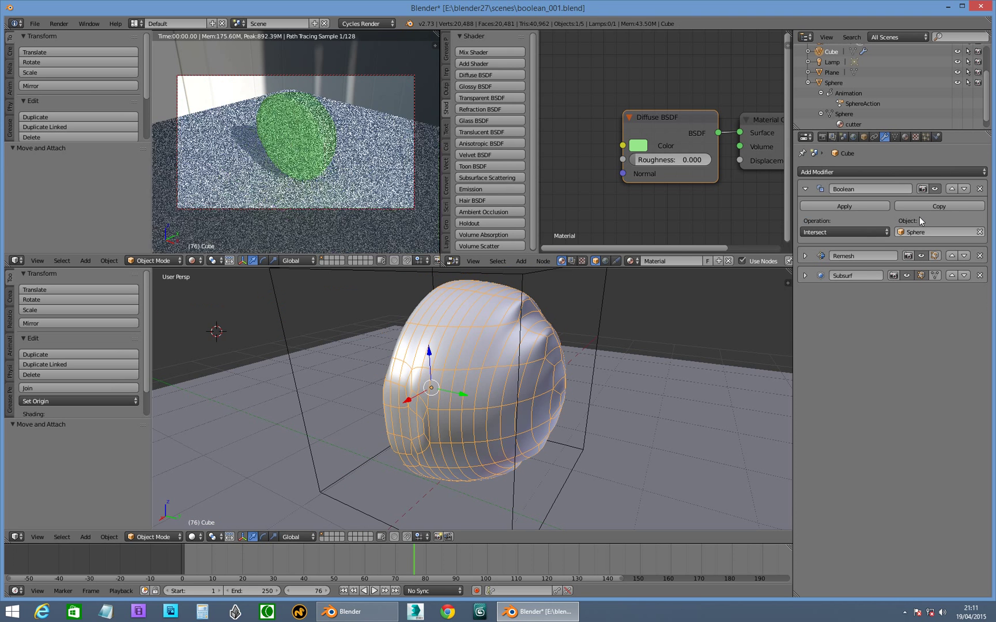
pyautogui.click(849, 232)
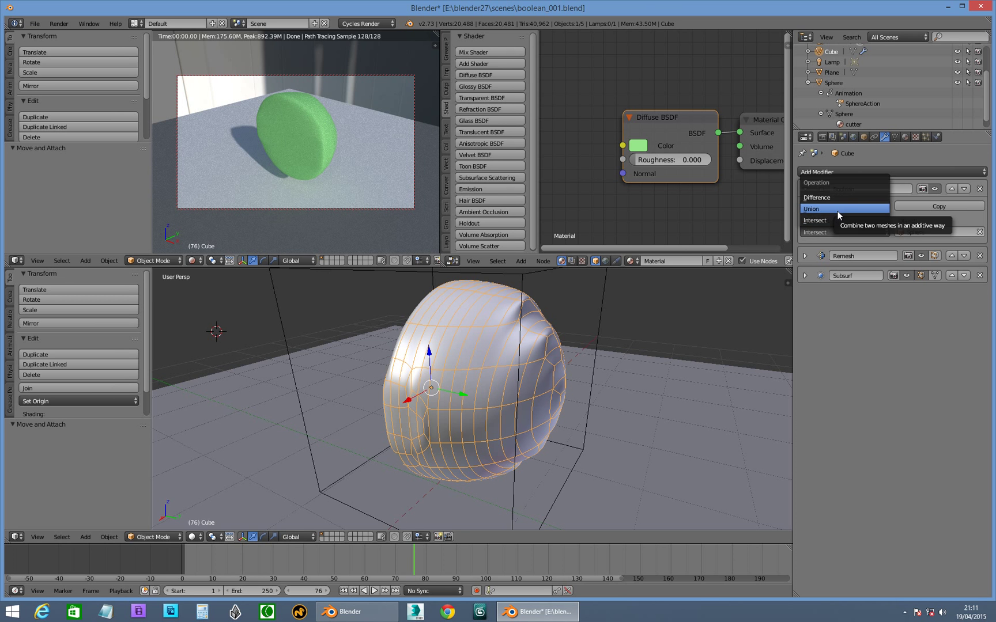
pyautogui.click(839, 214)
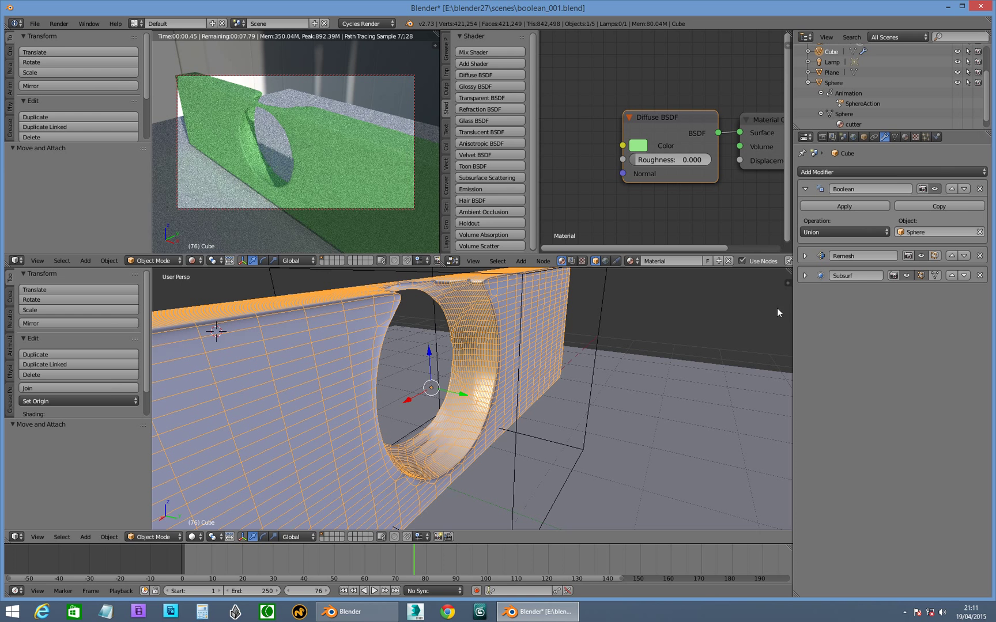
# Step: Disable the wall's Remesh modifier in the viewport
pyautogui.click(921, 255)
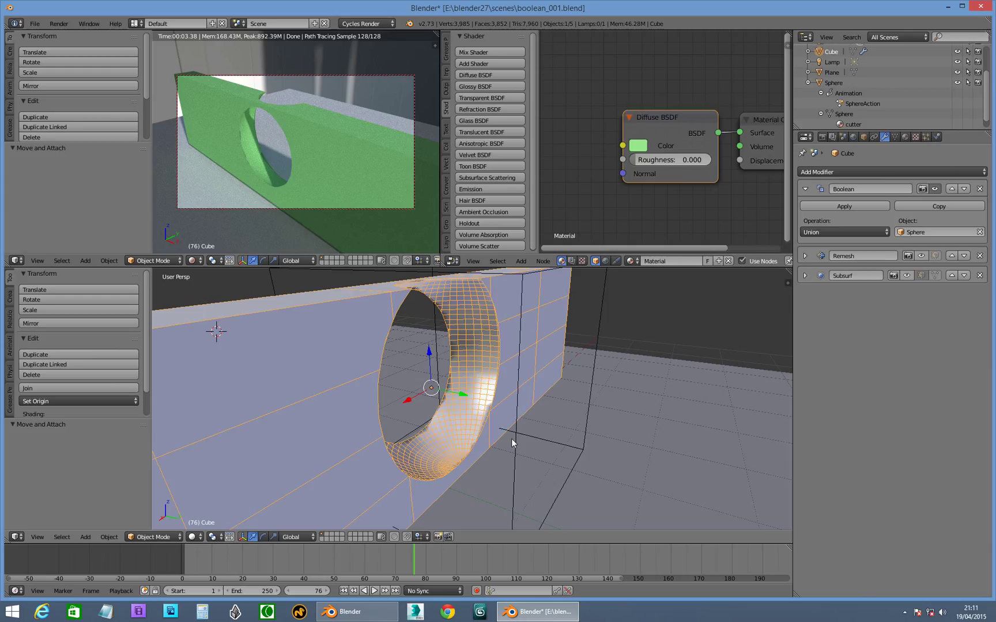
# Step: Select the Sphere and alternate between Smooth and Flat shading, ending on Smooth
pyautogui.rightClick(514, 467)
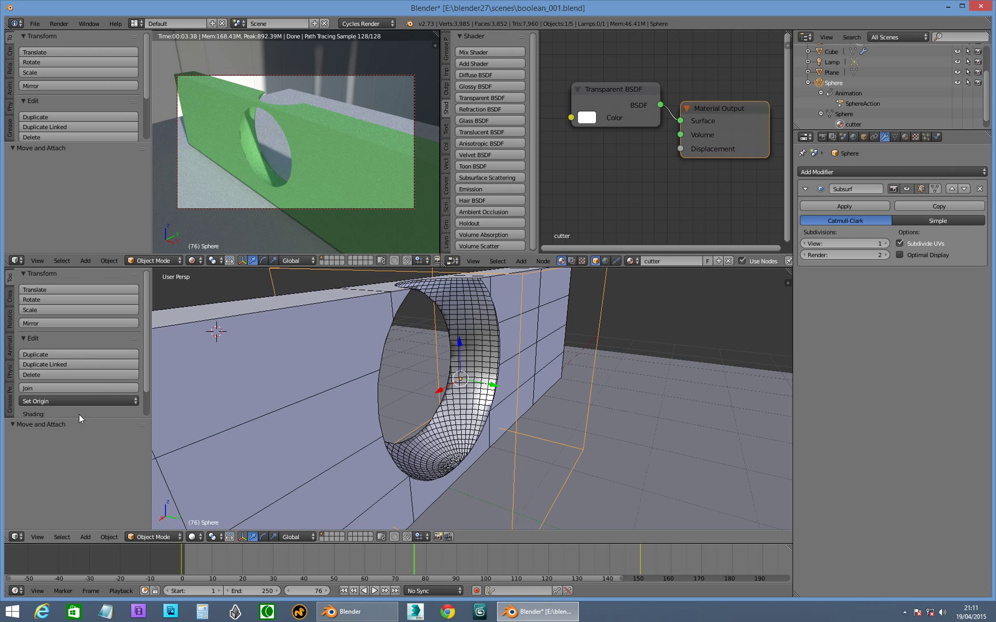
pyautogui.moveTo(147, 377); pyautogui.dragTo(146, 406)
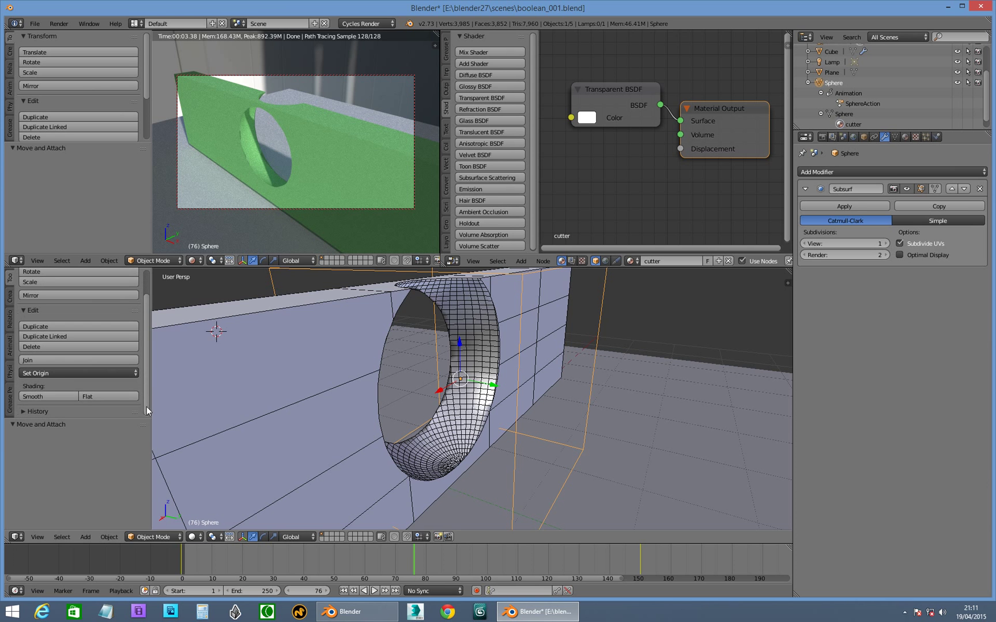
pyautogui.click(47, 396)
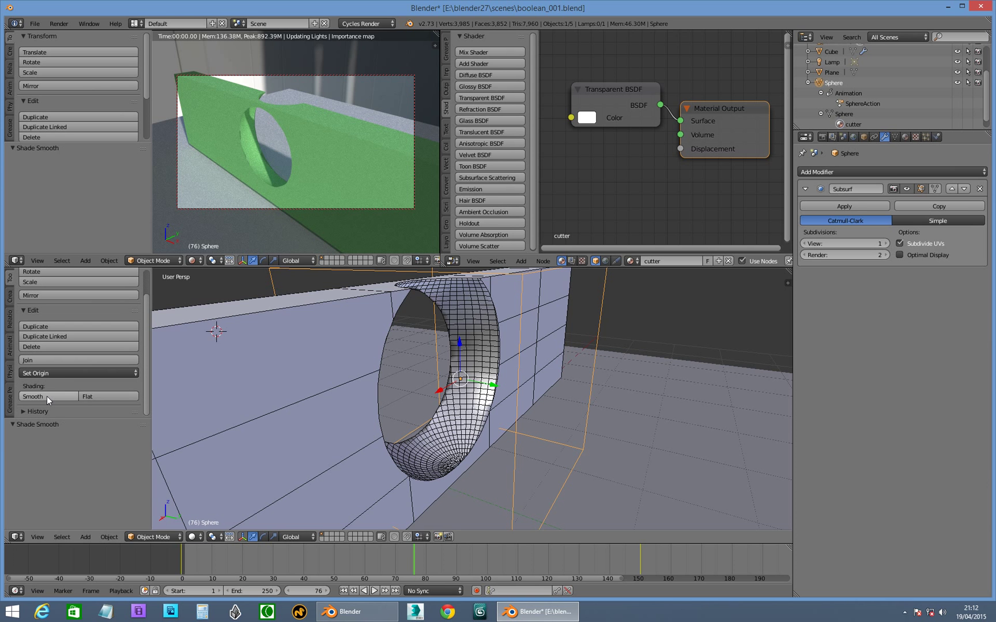
pyautogui.click(99, 394)
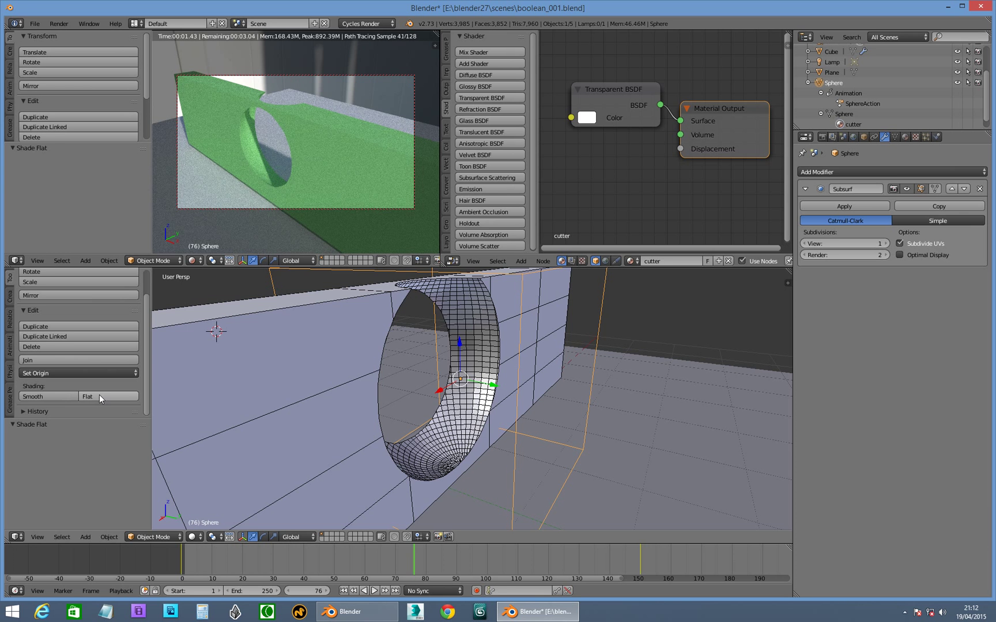
pyautogui.click(55, 399)
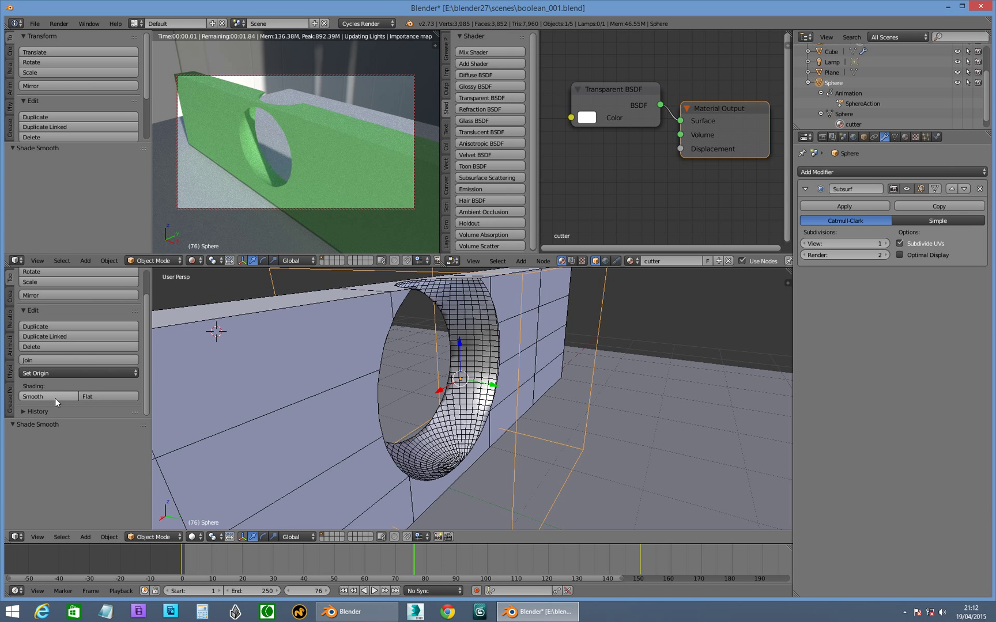
pyautogui.click(100, 395)
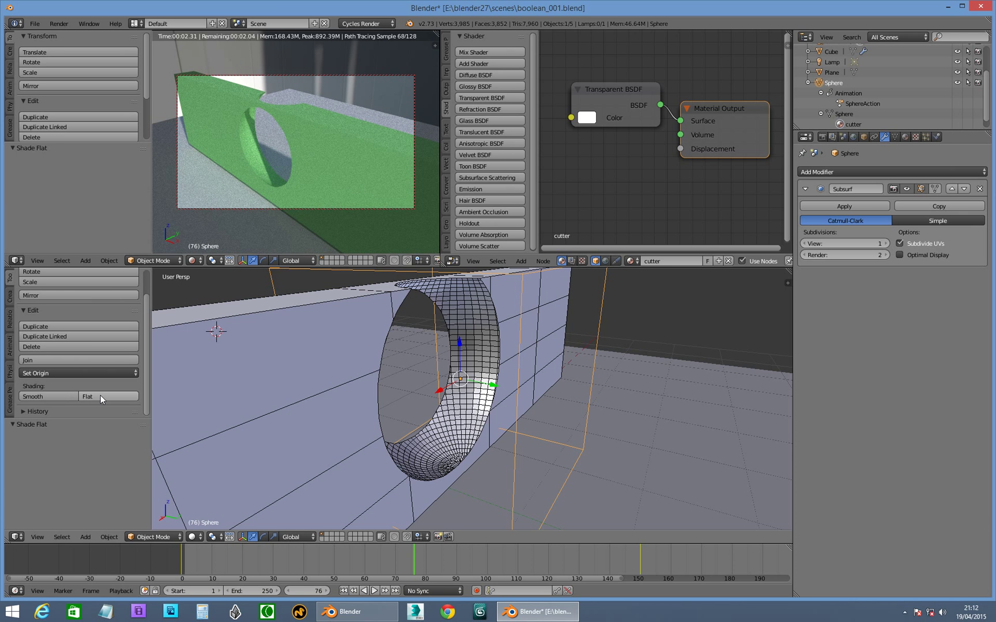
pyautogui.click(53, 397)
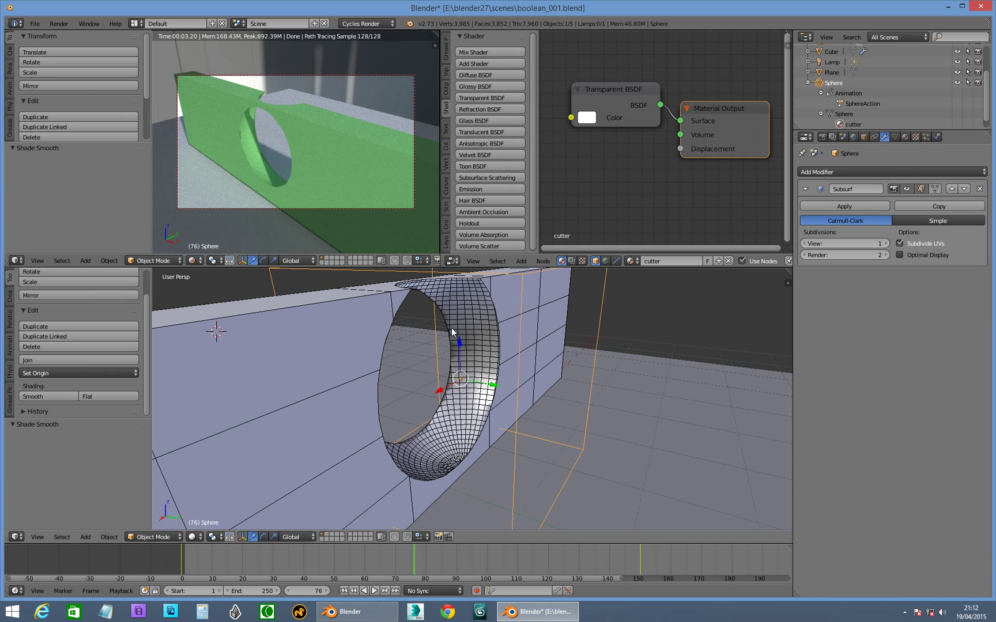
# Step: Re-enable the wall Cube's Remesh in the viewport, test Sharp mode, and return to Smooth
pyautogui.rightClick(279, 338)
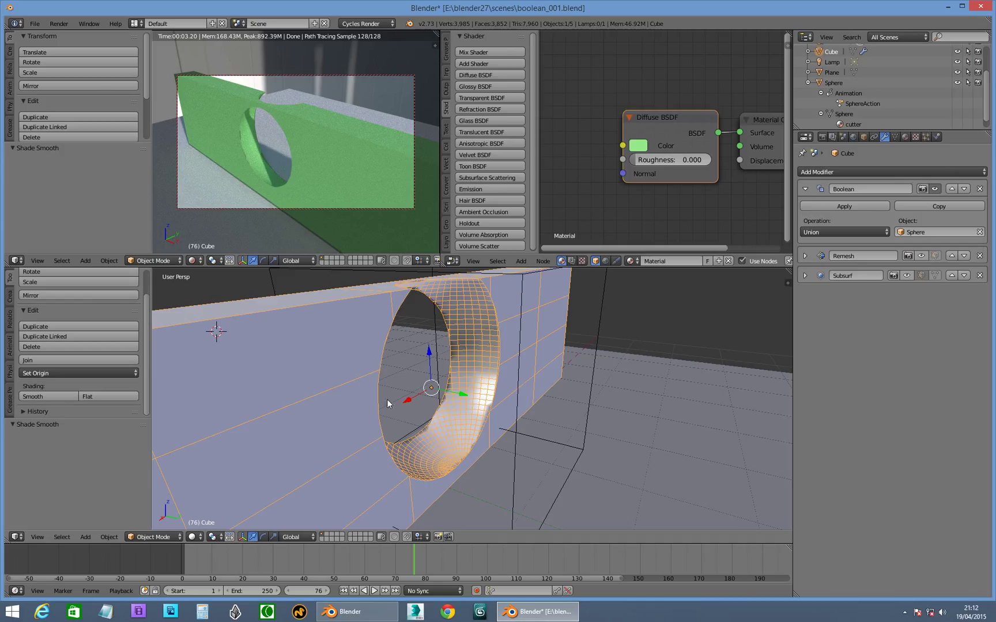
pyautogui.click(921, 254)
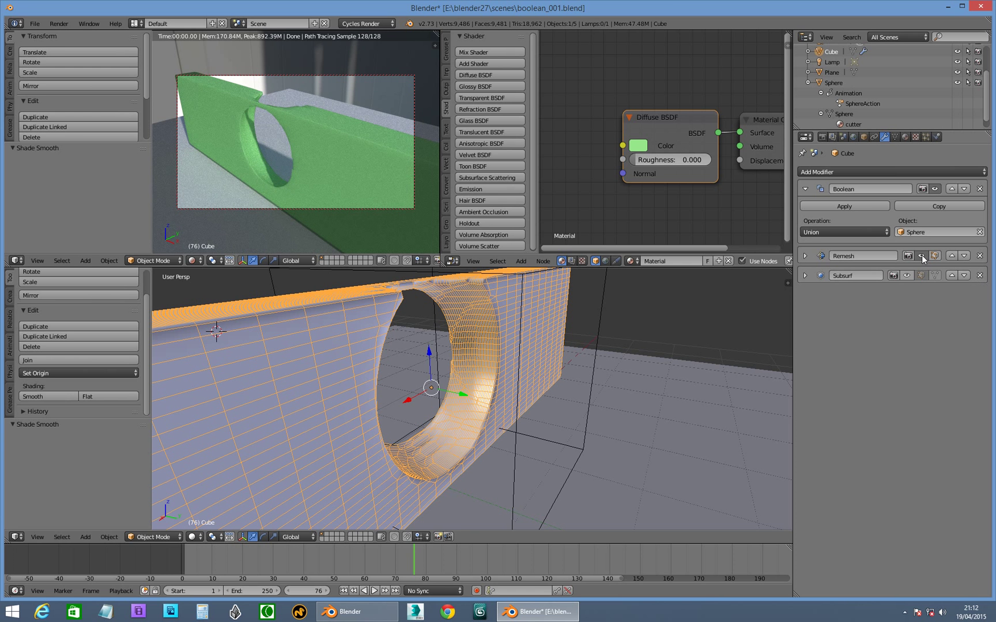
pyautogui.click(805, 256)
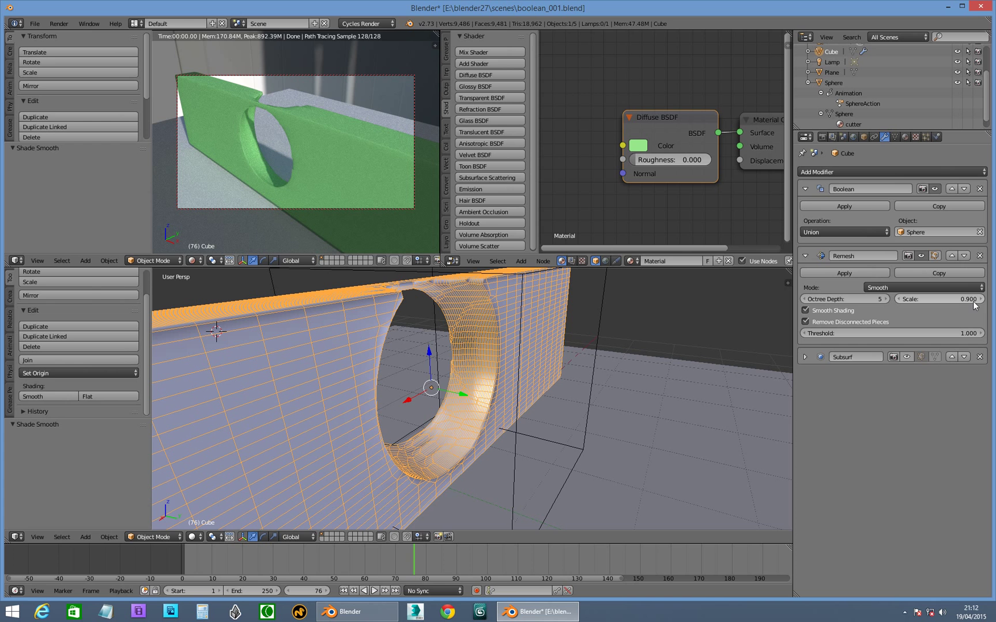
pyautogui.click(910, 290)
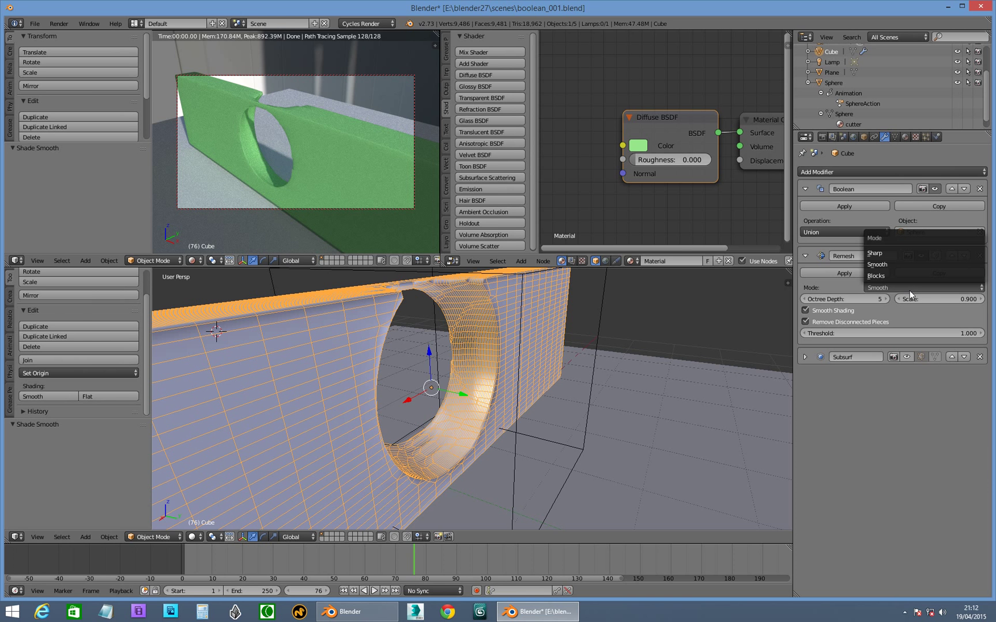
pyautogui.click(898, 253)
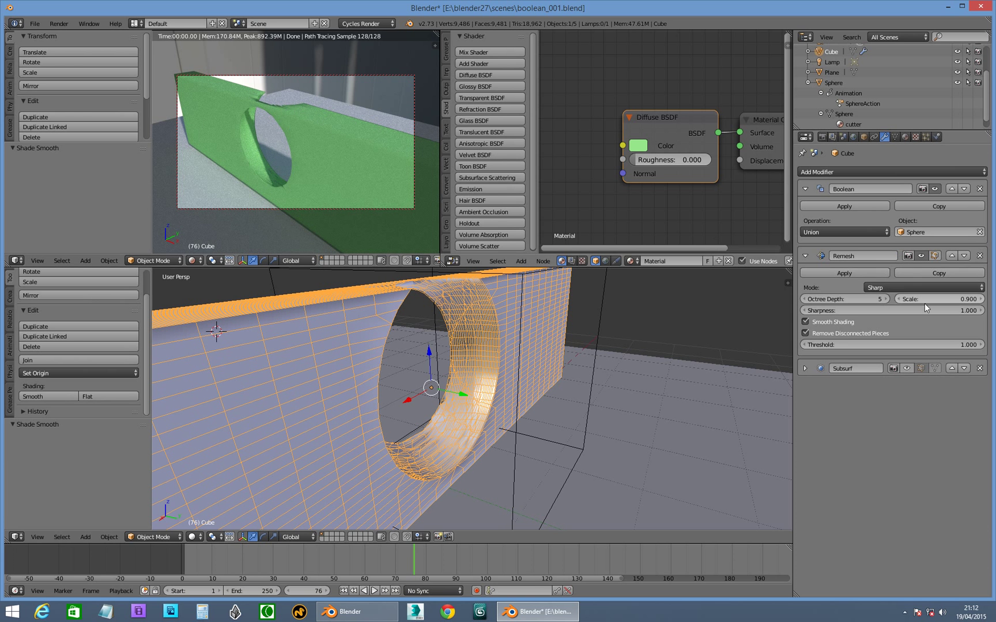
pyautogui.click(897, 287)
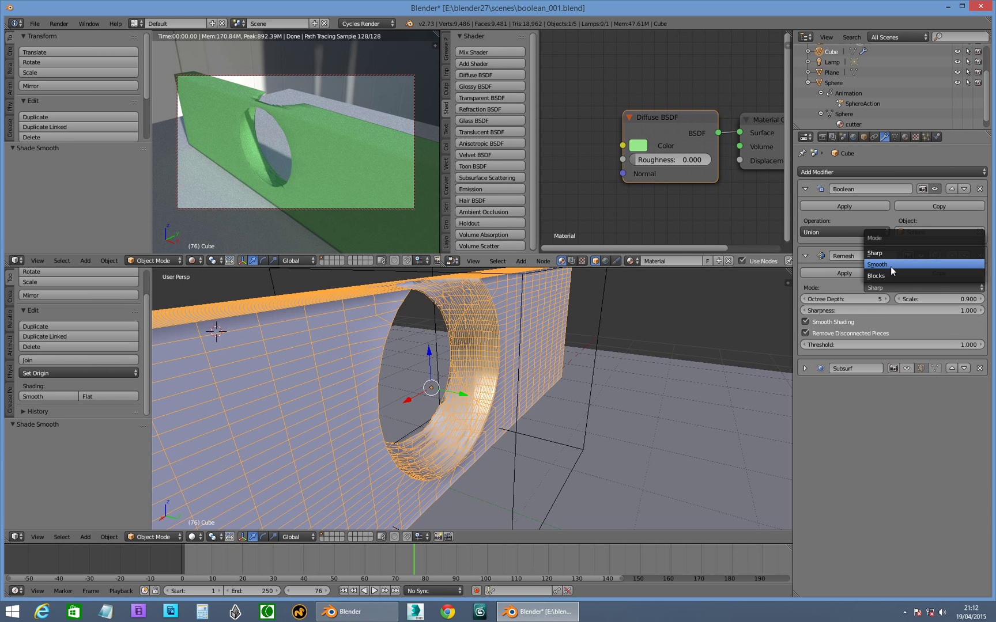
pyautogui.click(890, 267)
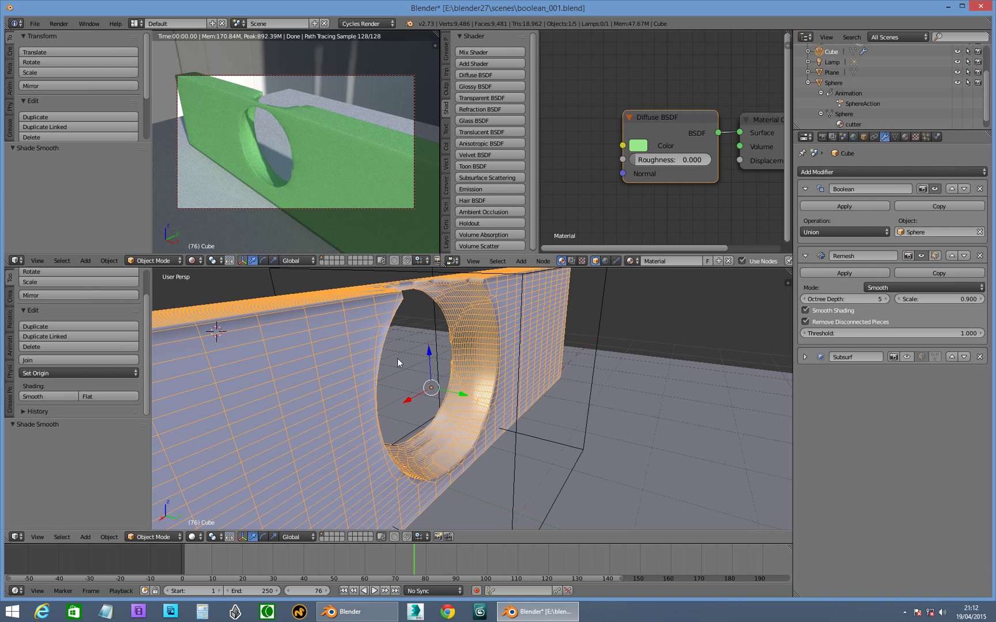
# Step: Show the Subsurf modifier in the viewport and toggle Optimal Display off and back on
pyautogui.click(805, 357)
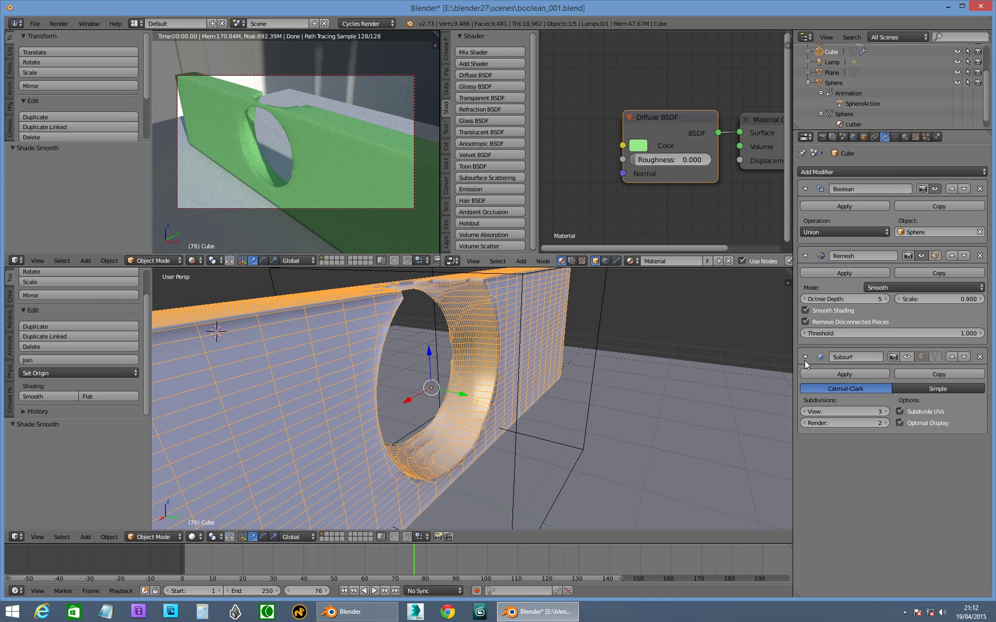
pyautogui.click(907, 356)
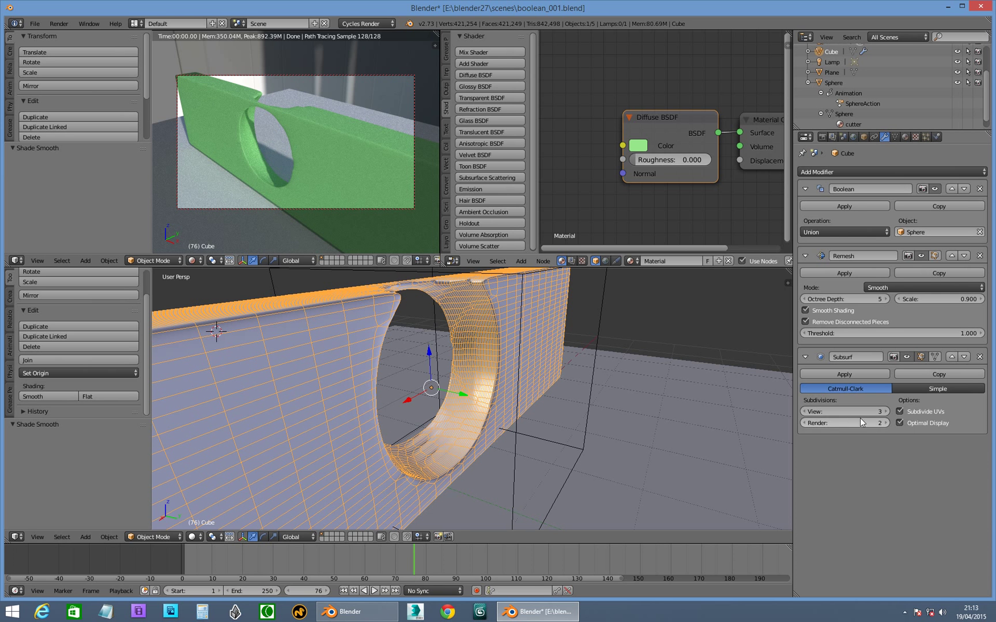
pyautogui.click(901, 422)
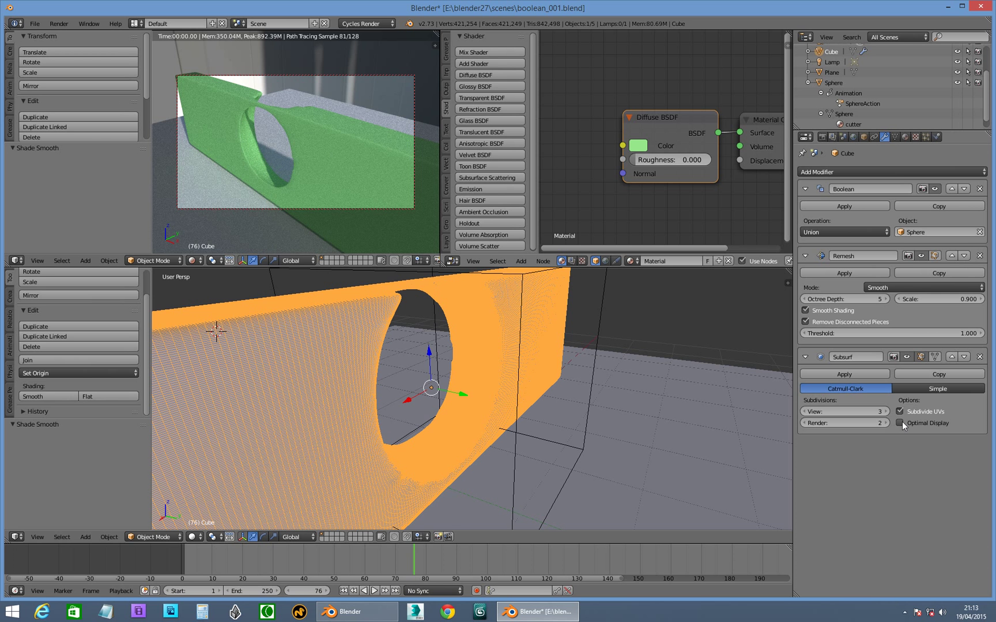
pyautogui.click(901, 423)
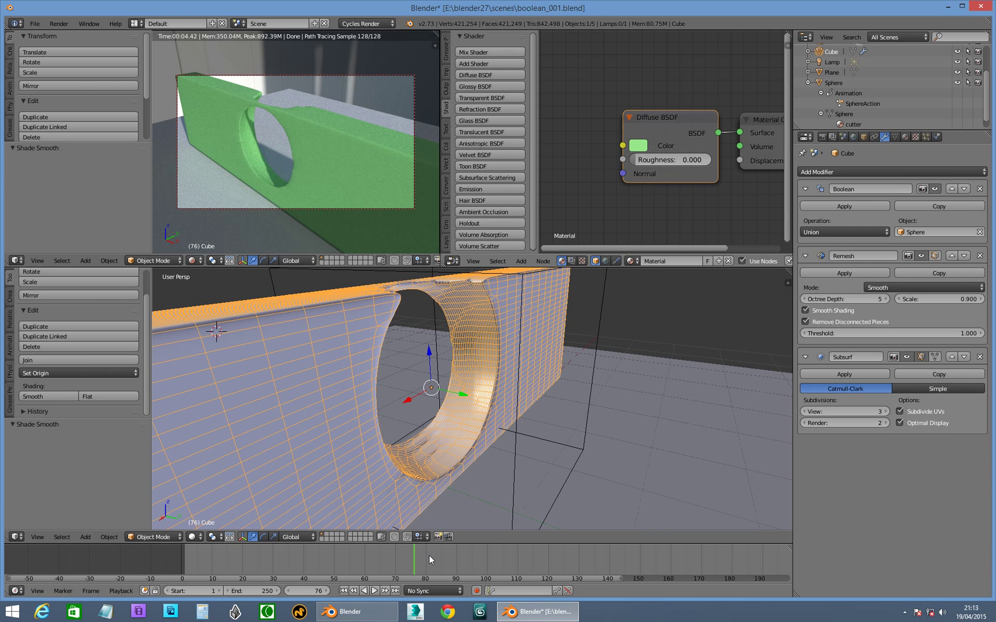
# Step: Scrub the timeline to around frame 94 while orbiting and zooming around the wall's hole
pyautogui.moveTo(429, 555); pyautogui.dragTo(451, 582)
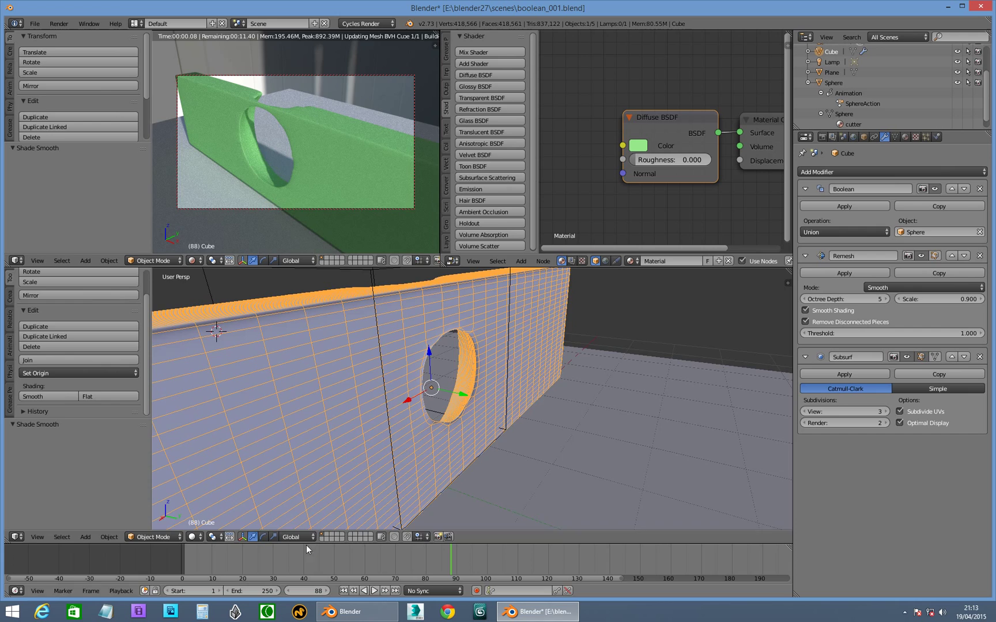
pyautogui.moveTo(335, 432); pyautogui.dragTo(405, 442, button='middle')
pyautogui.scroll(-3, 452, 427)
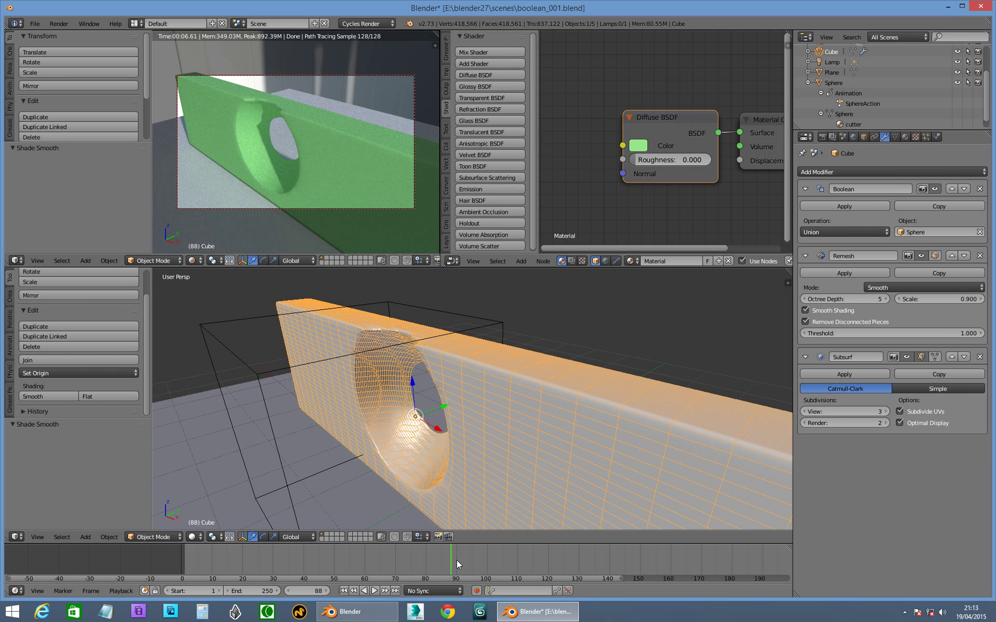
pyautogui.moveTo(459, 559); pyautogui.dragTo(475, 554)
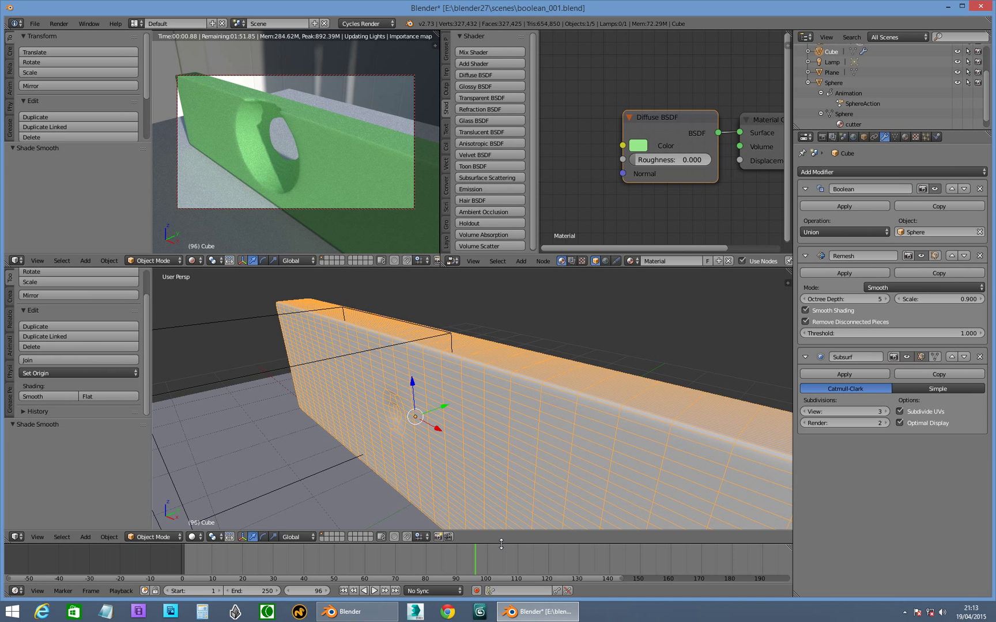
# Step: Compare frames 96 and 97, reselect the wall, and stop on frame 97
pyautogui.press('Right')
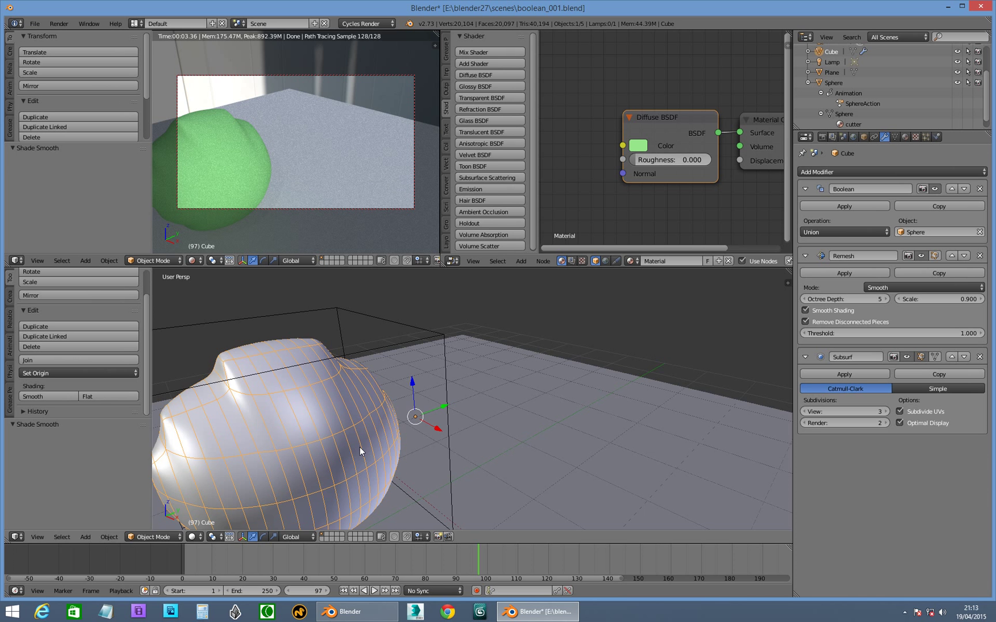
pyautogui.press('Left')
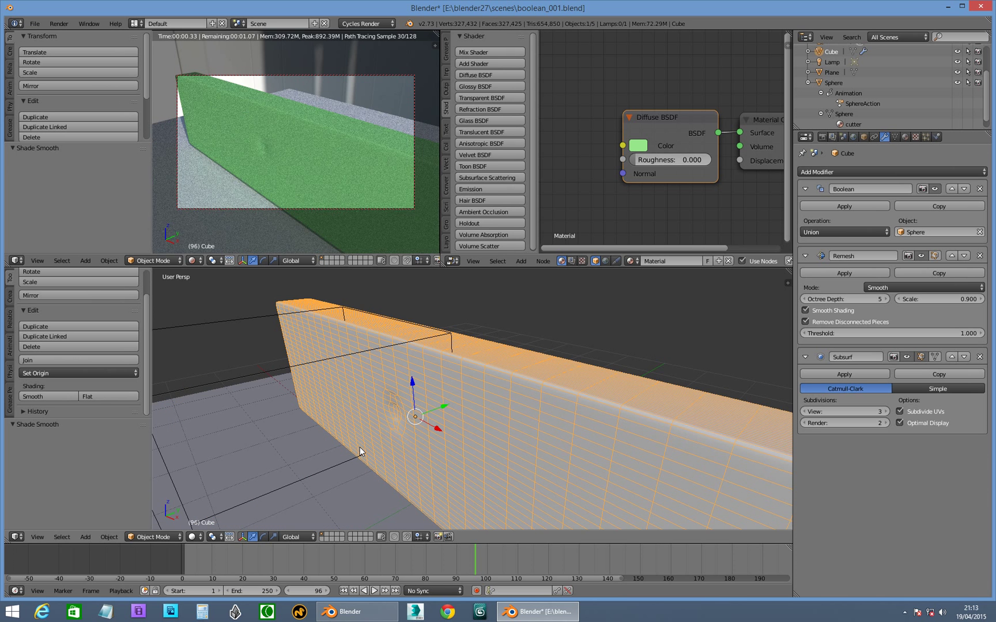
pyautogui.press('Right')
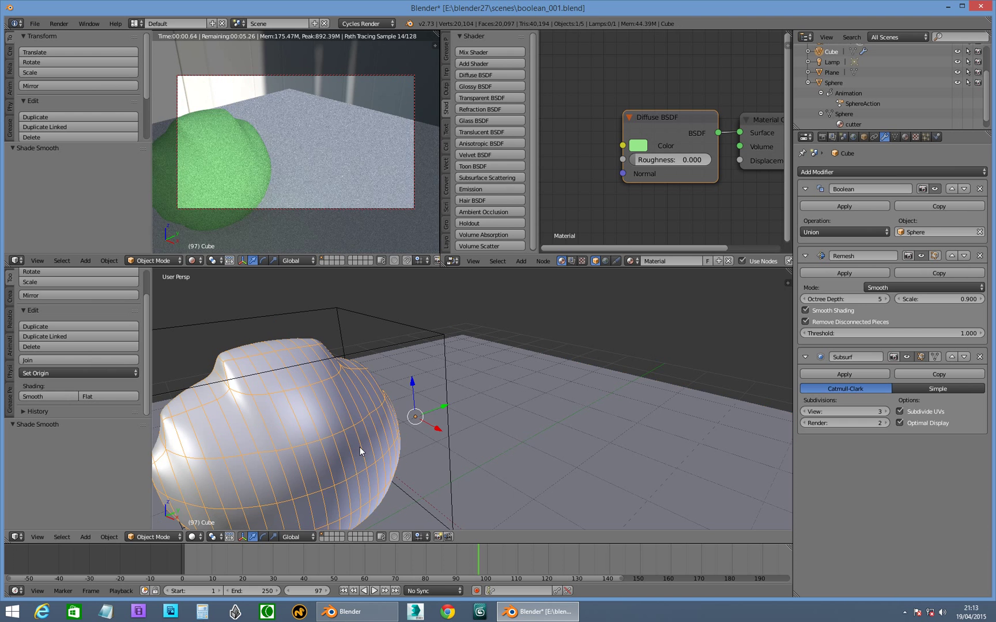
pyautogui.press('Left')
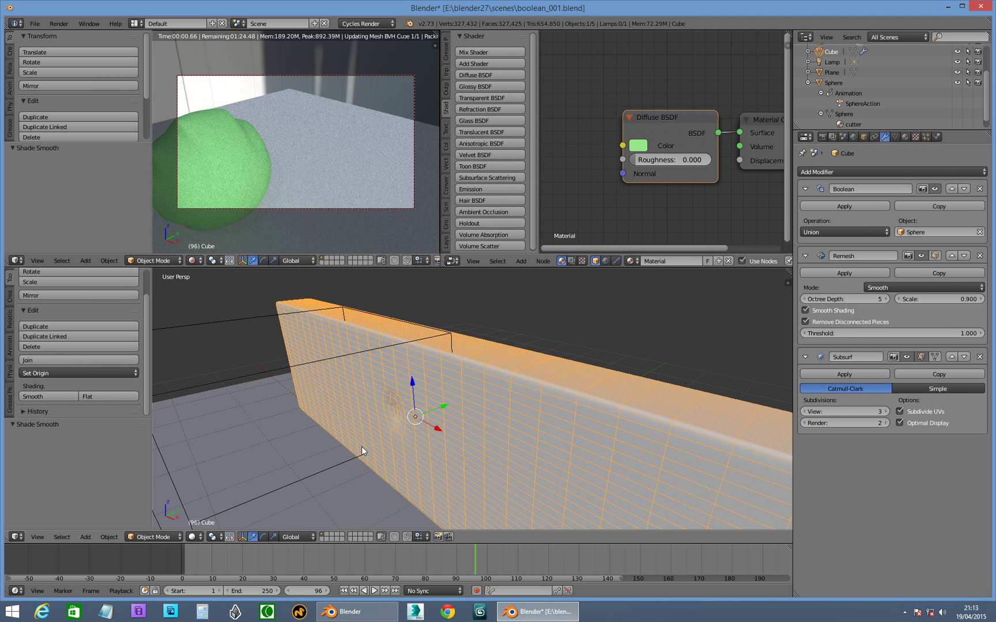
pyautogui.press('Right')
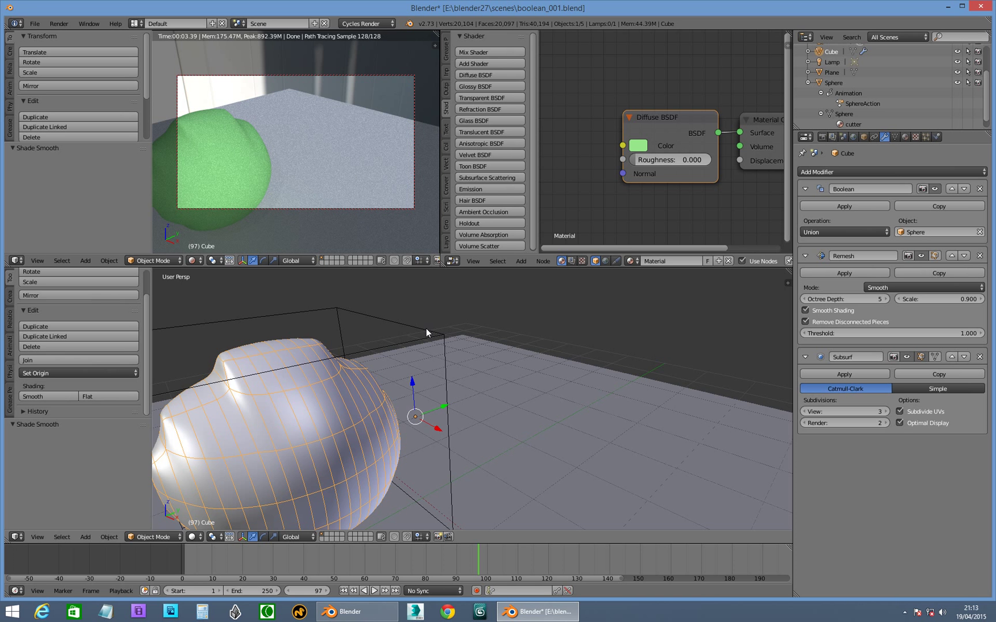
pyautogui.press('Left')
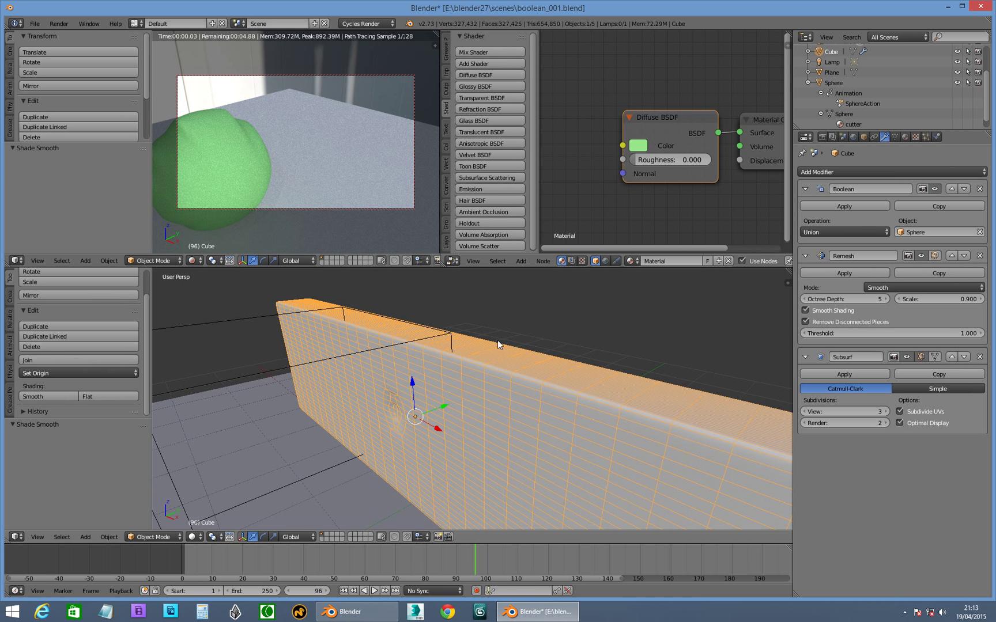
pyautogui.press('a')
pyautogui.rightClick(478, 373)
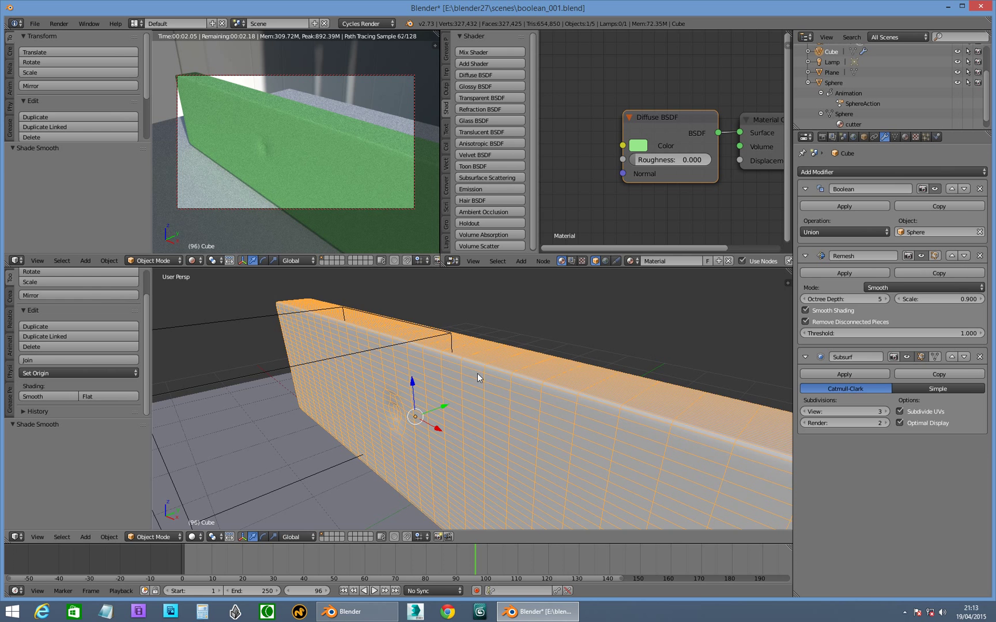
pyautogui.press('Right')
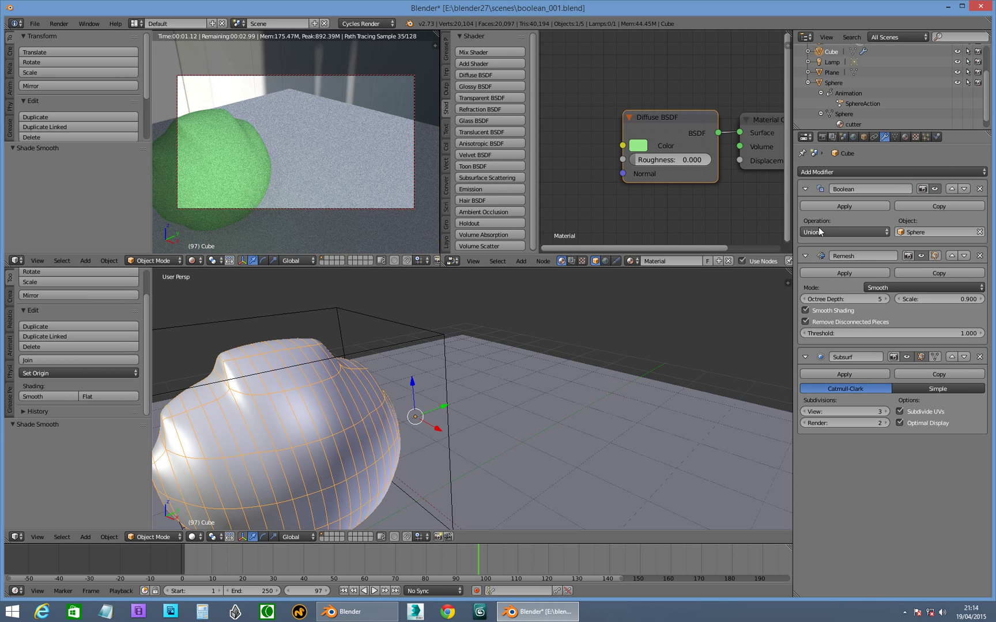
# Step: Disable the wall's Boolean modifier in the viewport
pyautogui.click(935, 189)
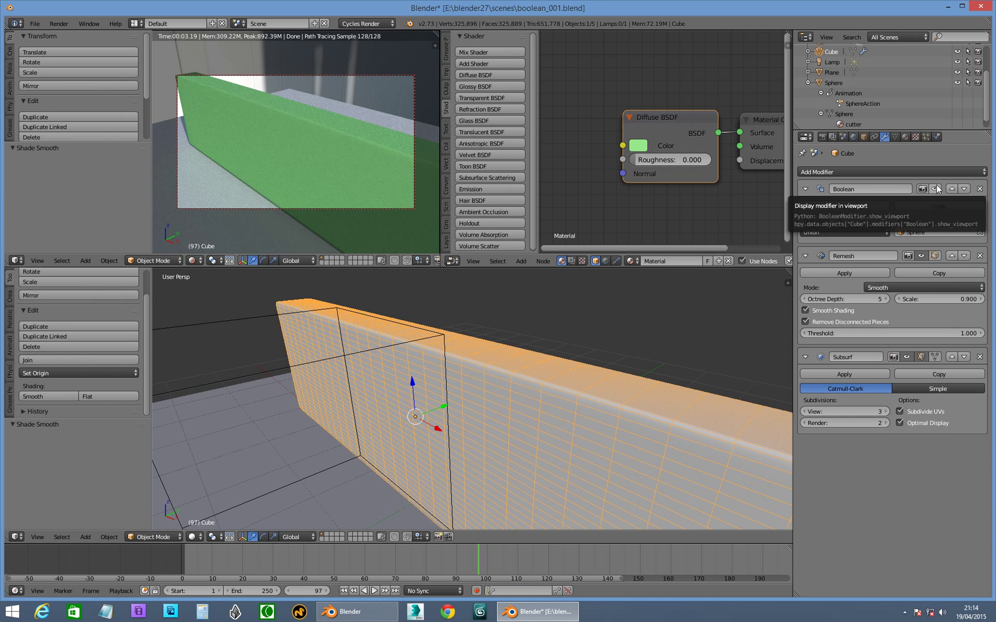
# Step: Select the cutter sphere, tidy its Transparent BSDF and Material Output nodes, and rewind to frame 87
pyautogui.moveTo(661, 118); pyautogui.dragTo(648, 111)
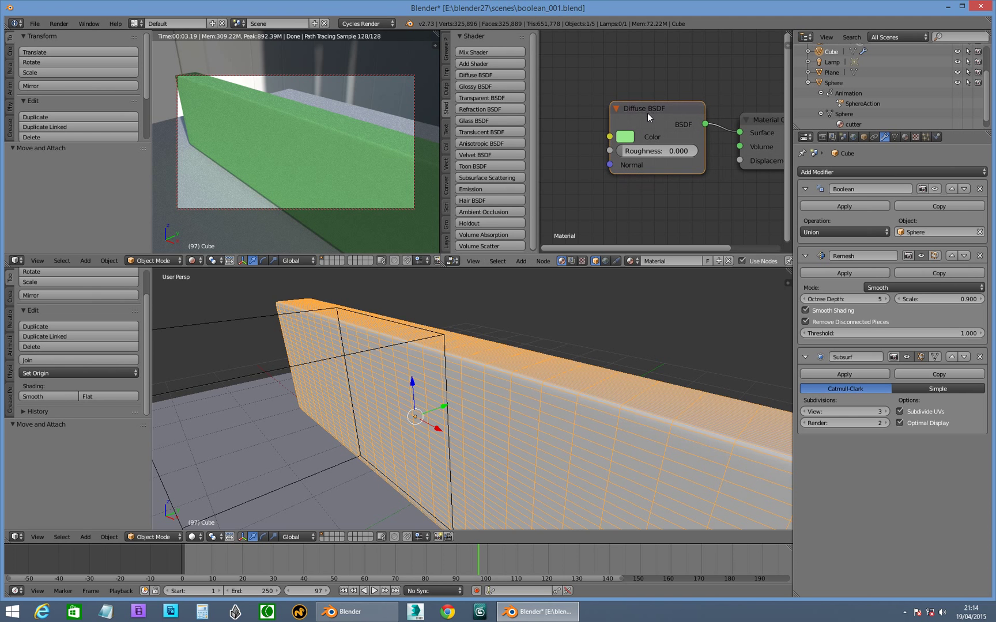
pyautogui.rightClick(249, 375)
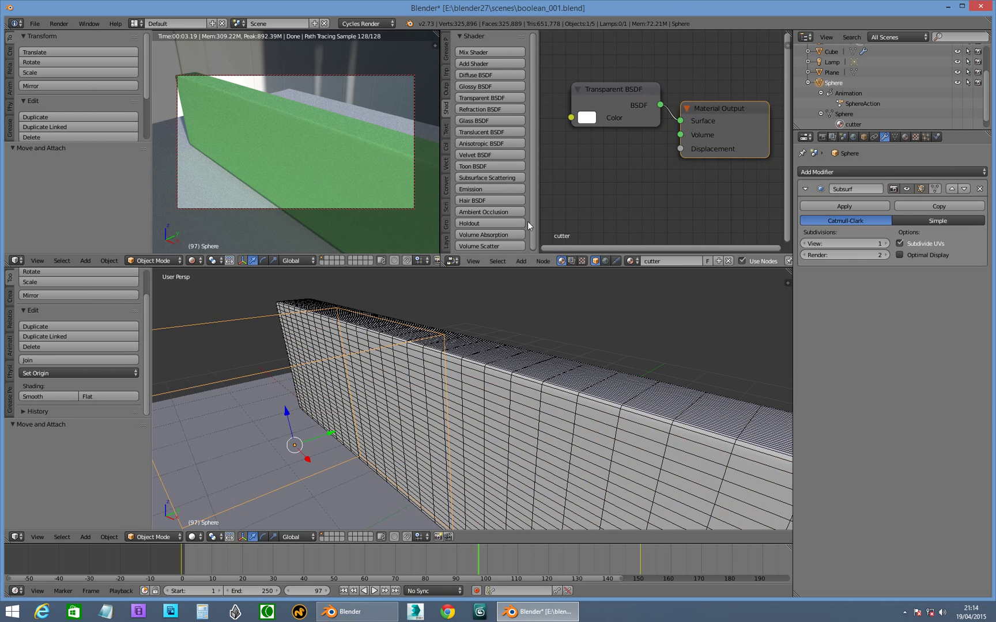
pyautogui.moveTo(618, 91)
pyautogui.mouseDown()
pyautogui.moveTo(607, 81)
pyautogui.moveTo(615, 83)
pyautogui.mouseUp()
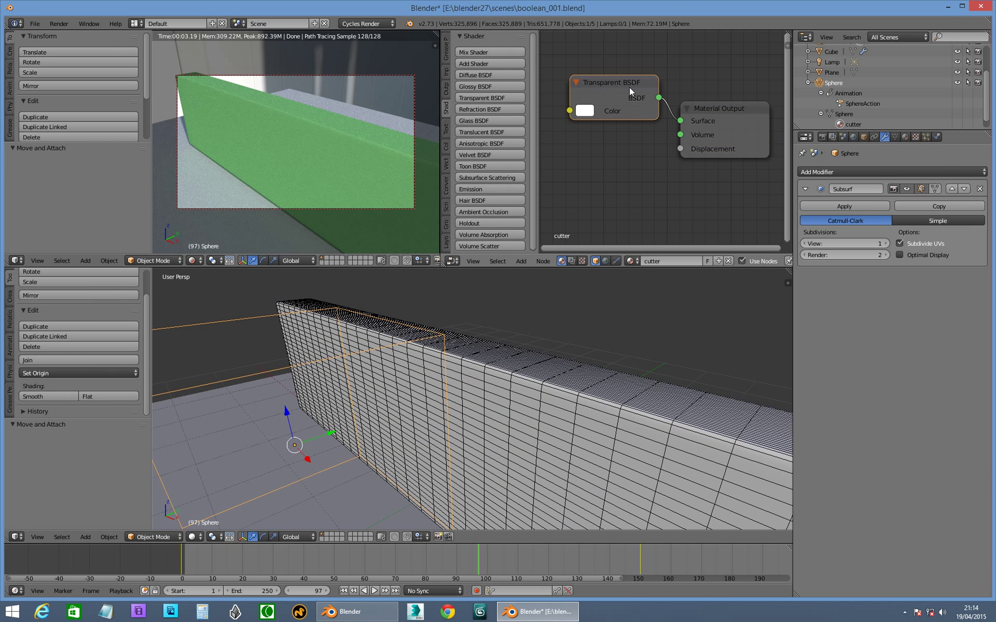
pyautogui.moveTo(719, 110)
pyautogui.mouseDown()
pyautogui.moveTo(710, 127)
pyautogui.moveTo(708, 117)
pyautogui.mouseUp()
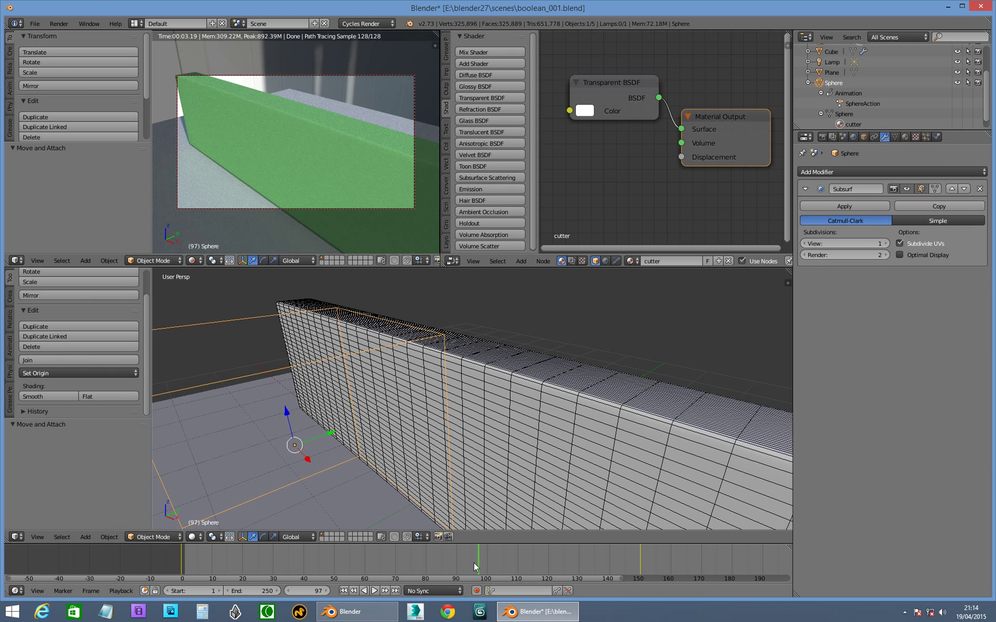
pyautogui.moveTo(466, 562); pyautogui.dragTo(448, 568)
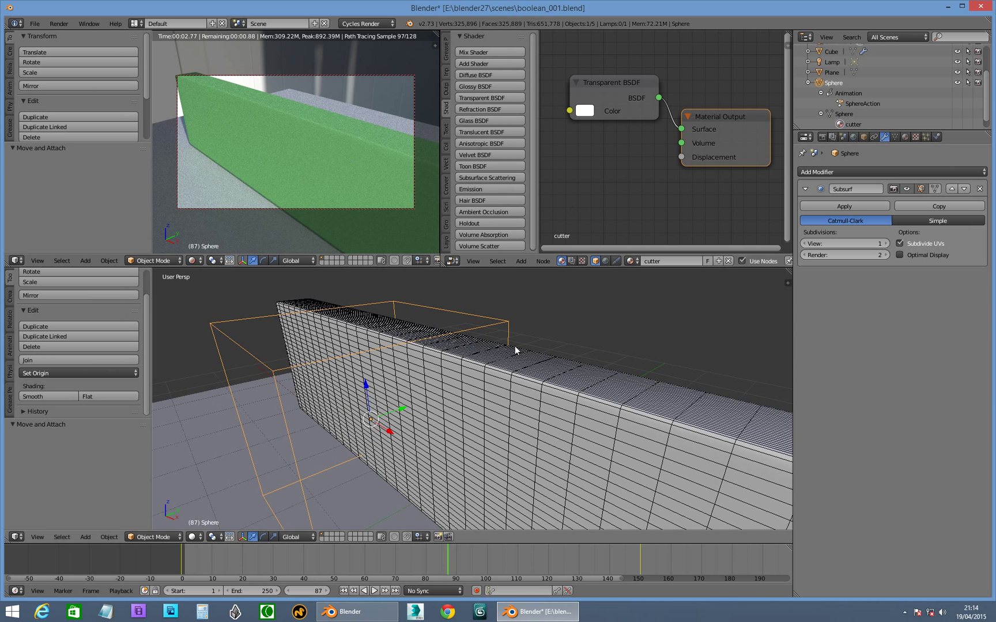
# Step: Select the wall and re-enable its Boolean modifier in the viewport so the round hole reappears
pyautogui.rightClick(584, 400)
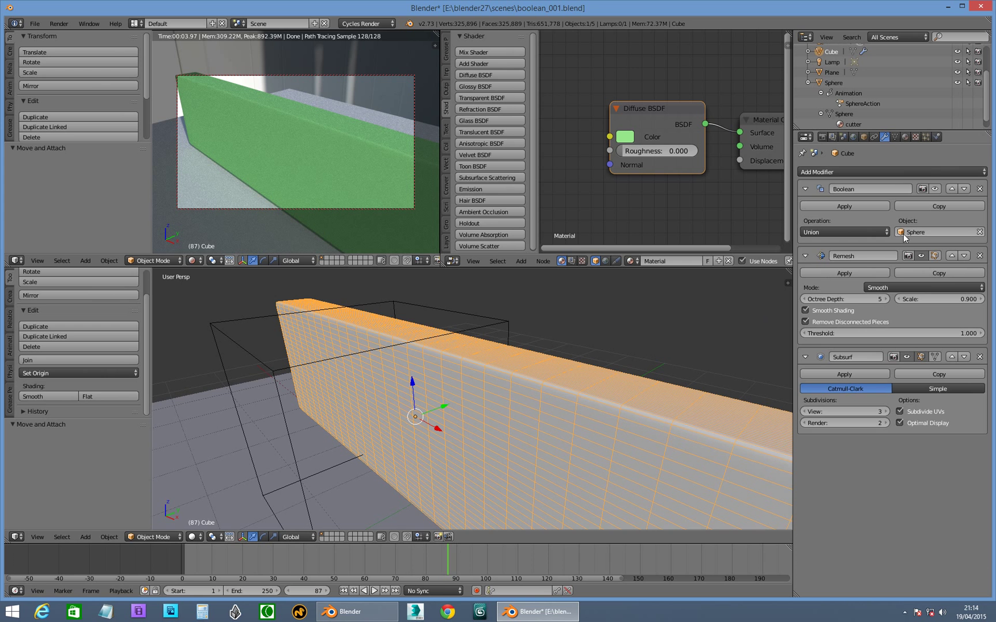
pyautogui.click(934, 189)
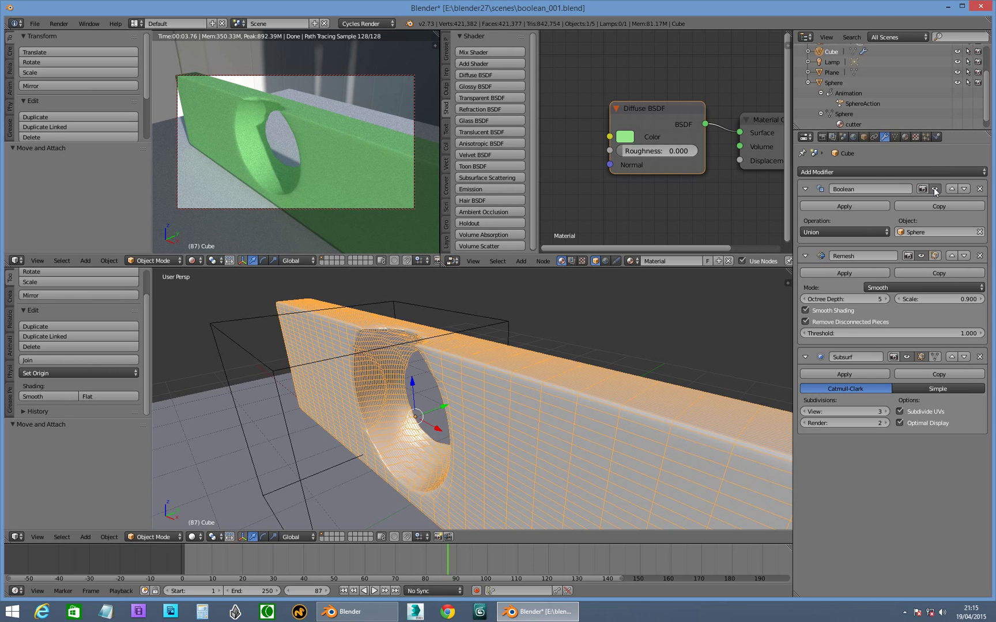
pyautogui.click(268, 614)
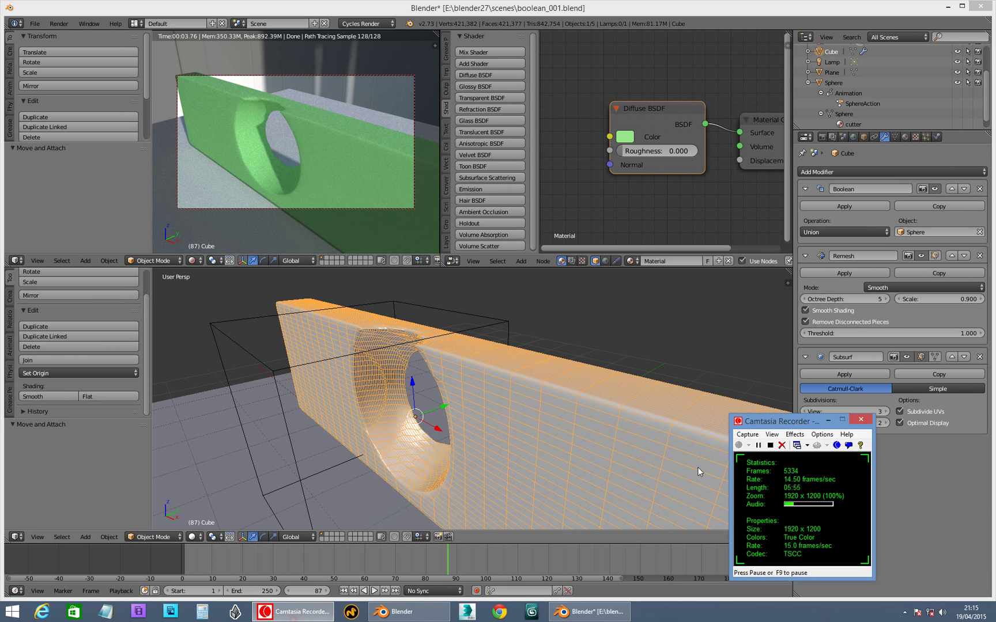